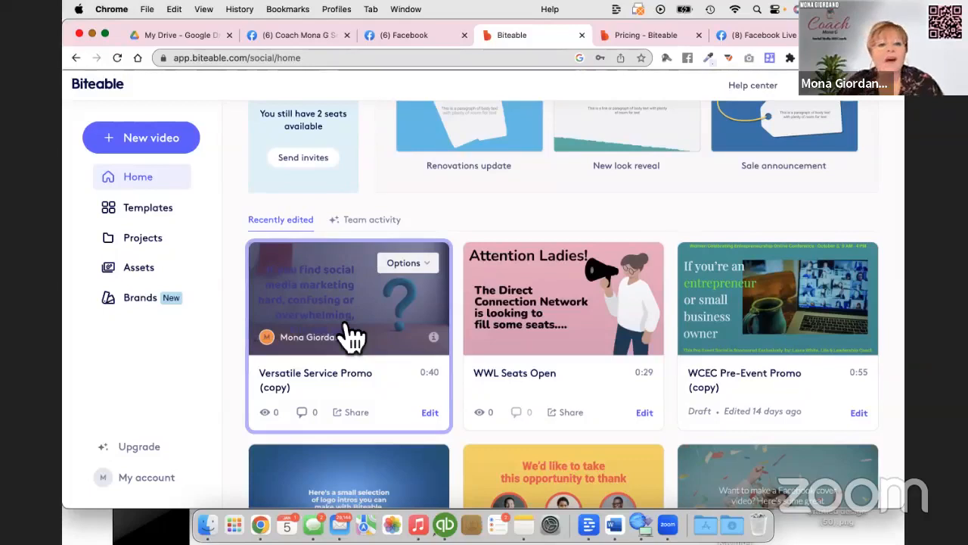
# Browse the video template categories and display the Business promos templates, previewing the Insurance Ad template.
pyautogui.click(146, 217)
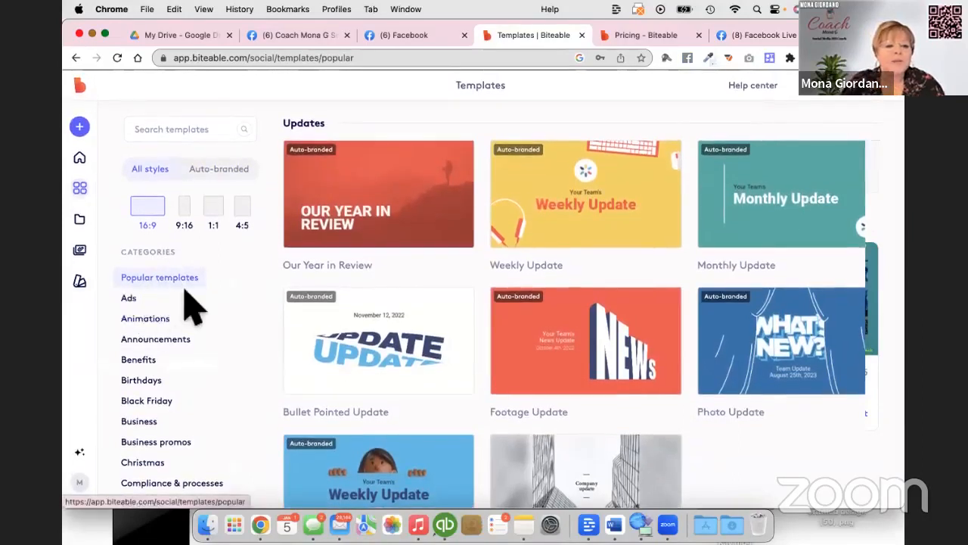
pyautogui.scroll(-2, 182, 302)
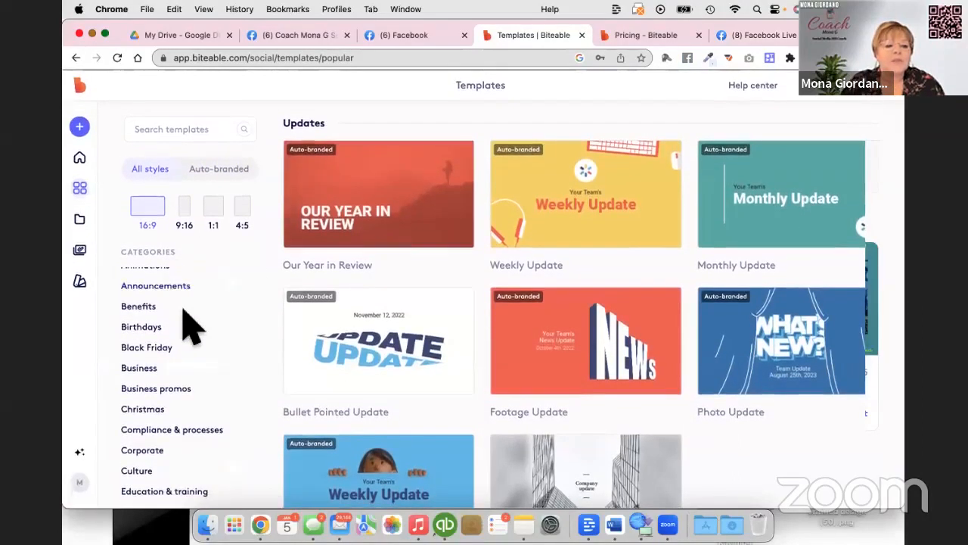
pyautogui.scroll(2, 190, 325)
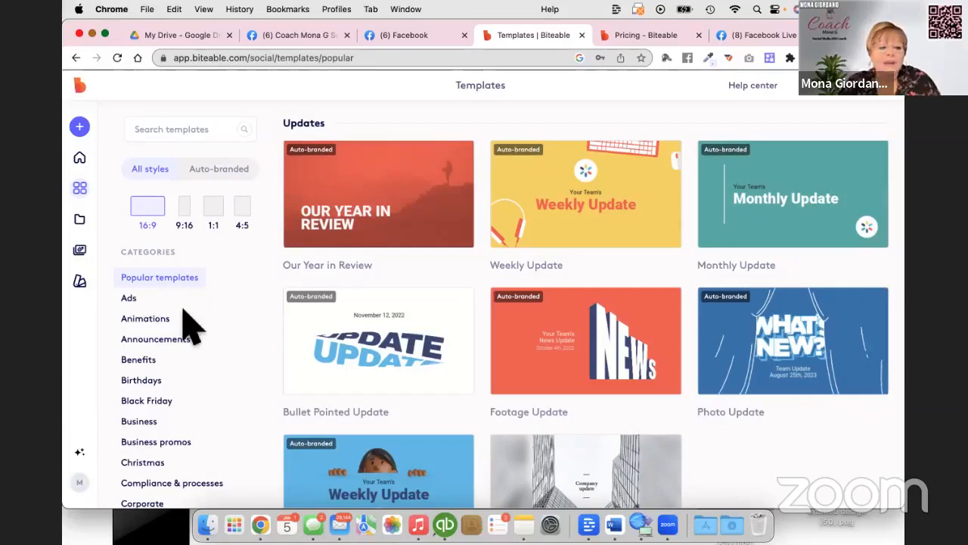
pyautogui.scroll(-2, 190, 325)
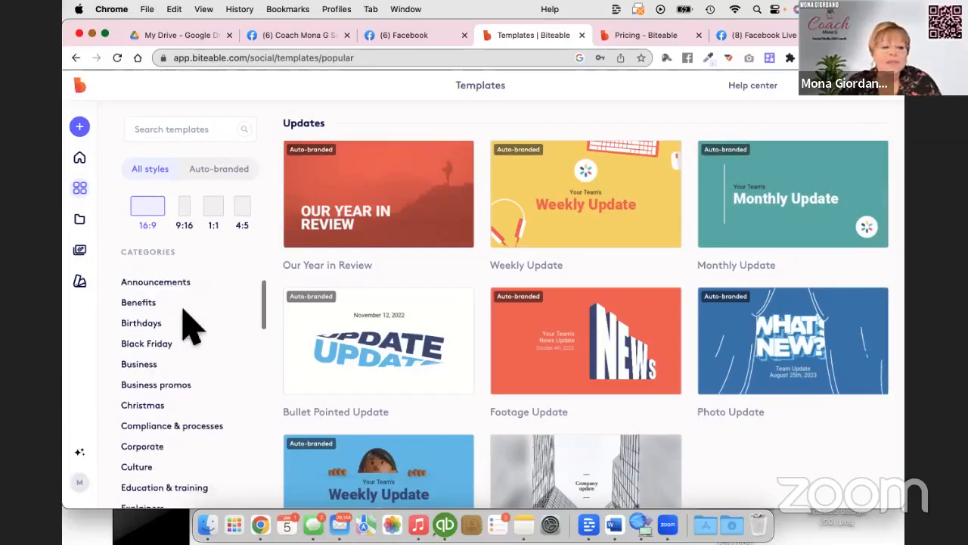
pyautogui.click(177, 389)
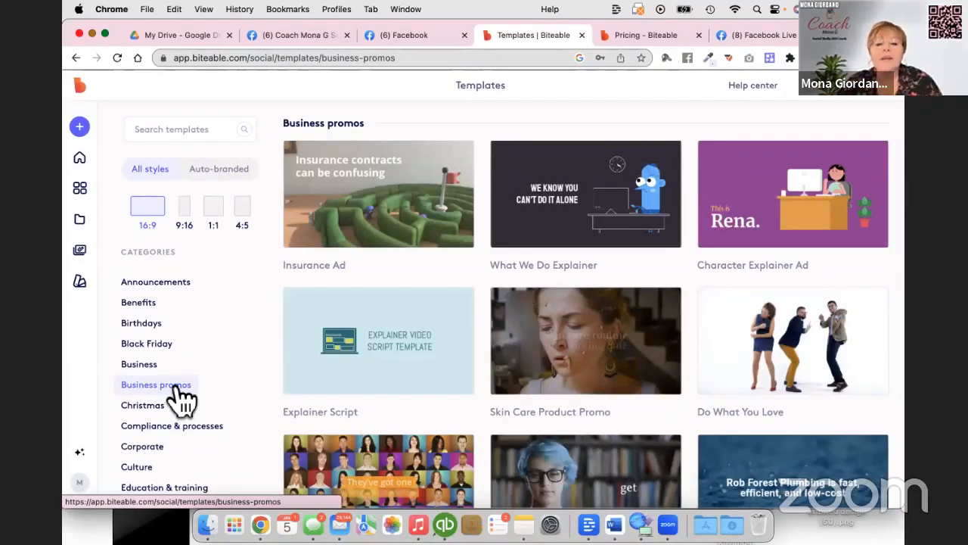
pyautogui.moveTo(360, 170)
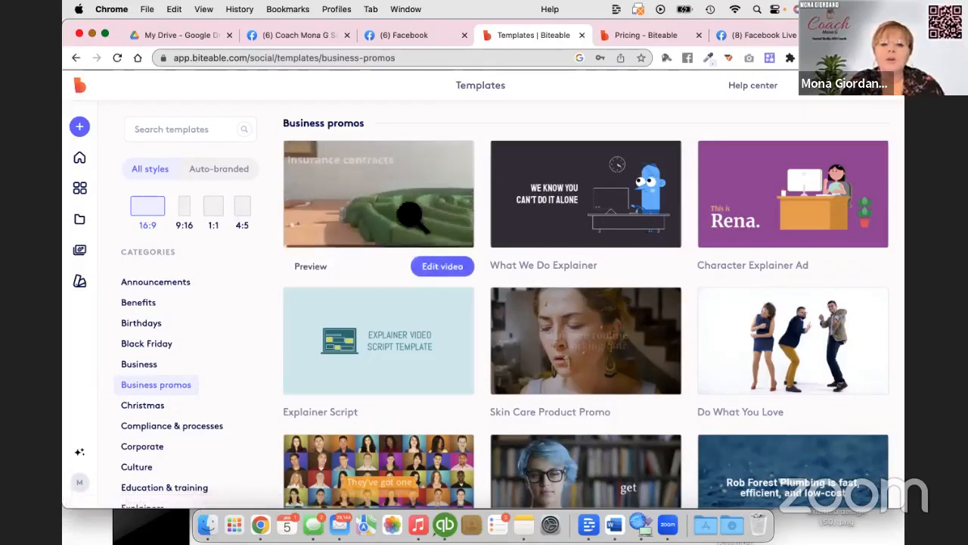
pyautogui.moveTo(411, 305)
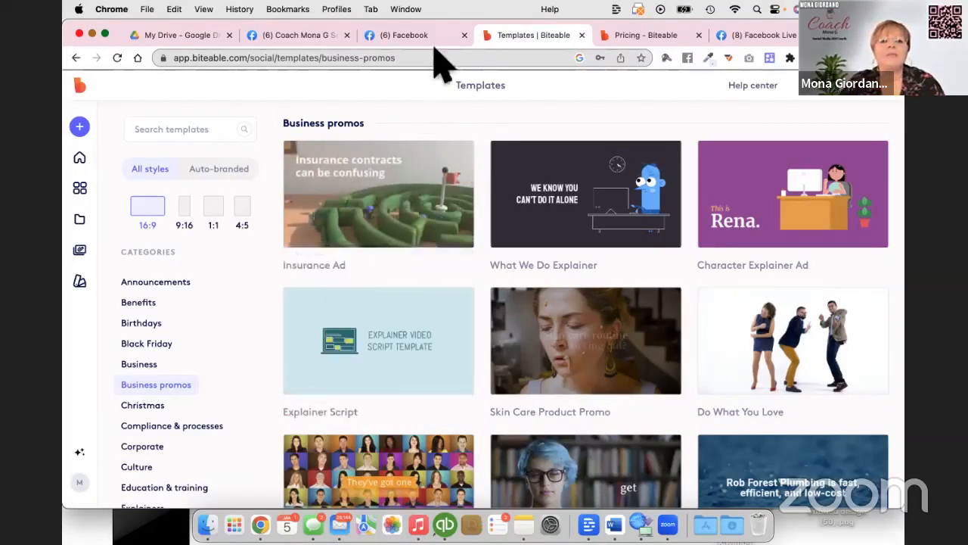
# Switch to the shared Facebook post, watch its promo video in the expanded player and close the player.
pyautogui.click(399, 38)
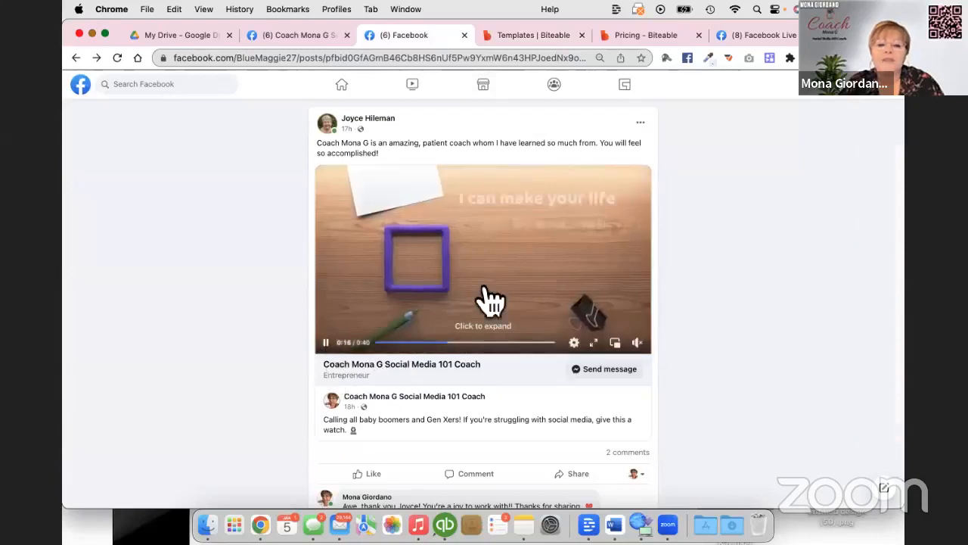
pyautogui.click(491, 308)
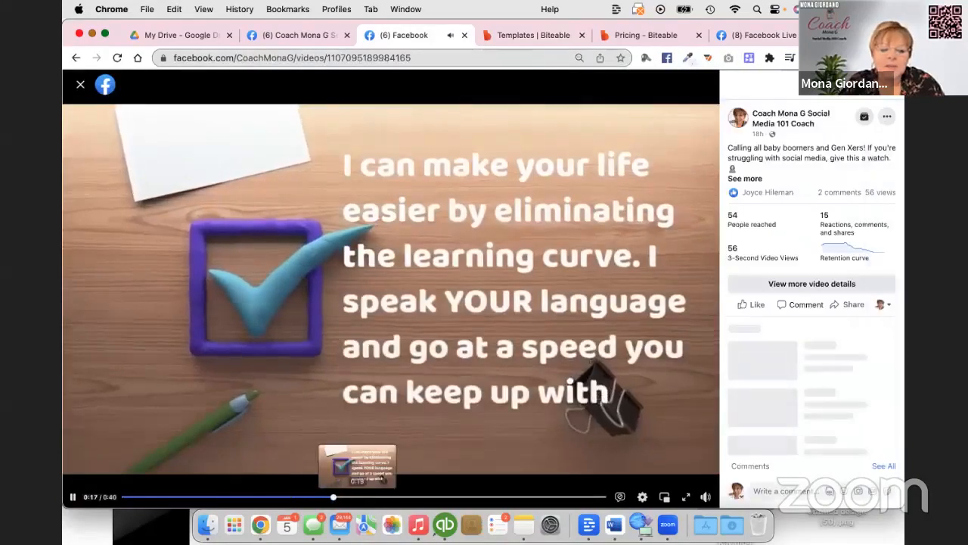
pyautogui.click(111, 497)
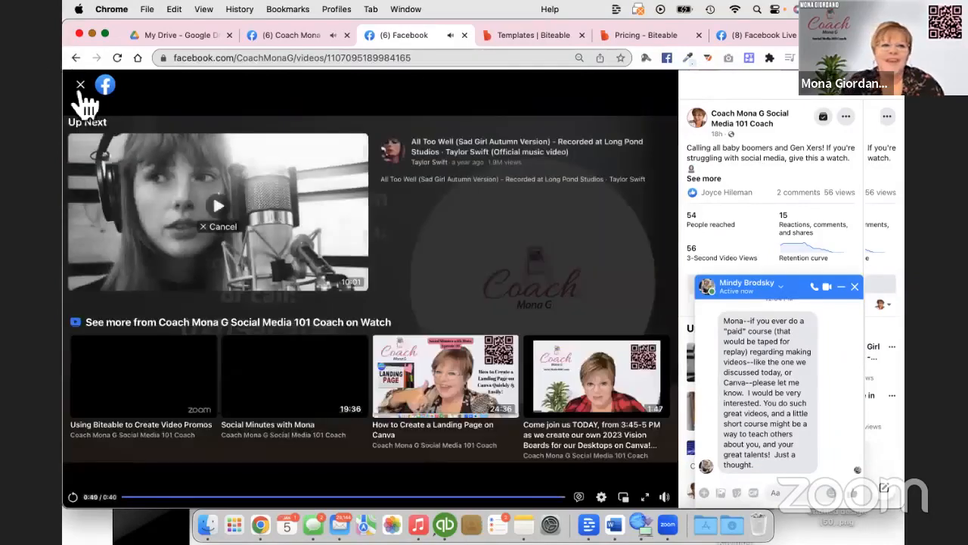
pyautogui.click(81, 87)
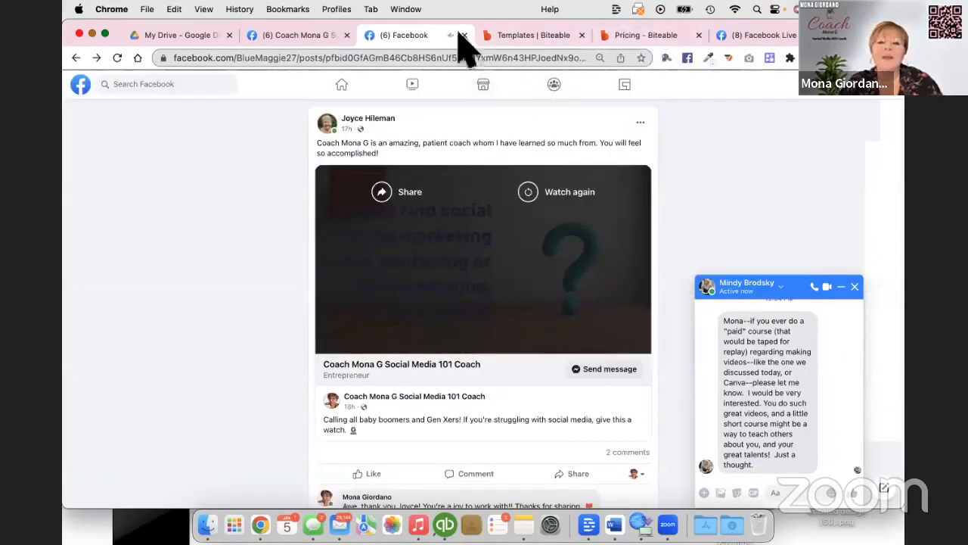
# Return to Biteable's Business promos templates and look through more of them.
pyautogui.click(534, 36)
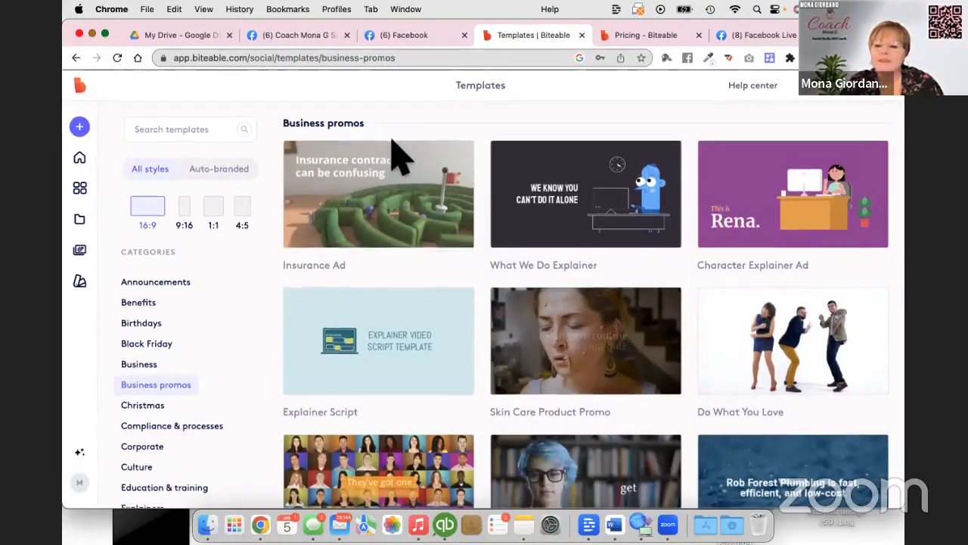
pyautogui.scroll(-3, 409, 159)
pyautogui.scroll(-4, 416, 178)
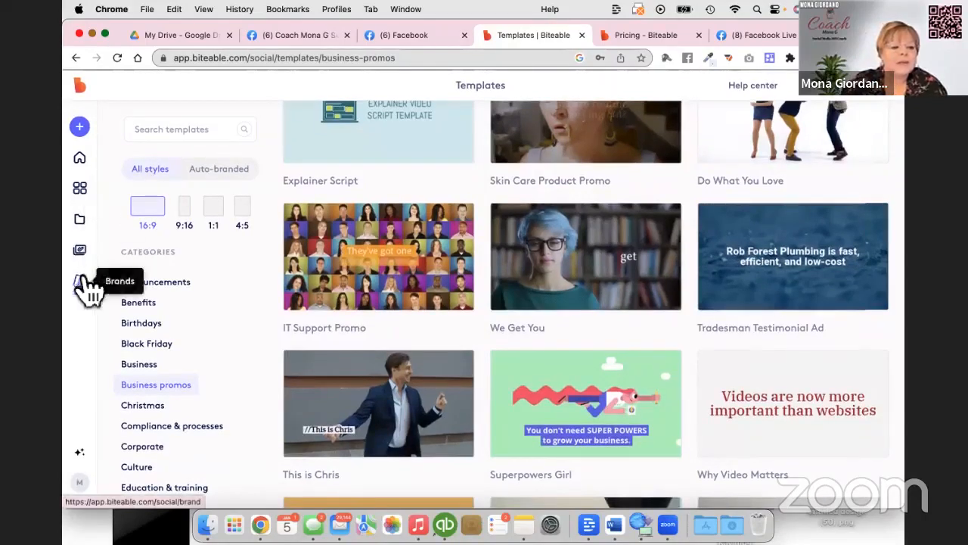
# Open the "WCEC Pre-Event Promo (copy)" project from the personal library for editing and play the video.
pyautogui.click(80, 160)
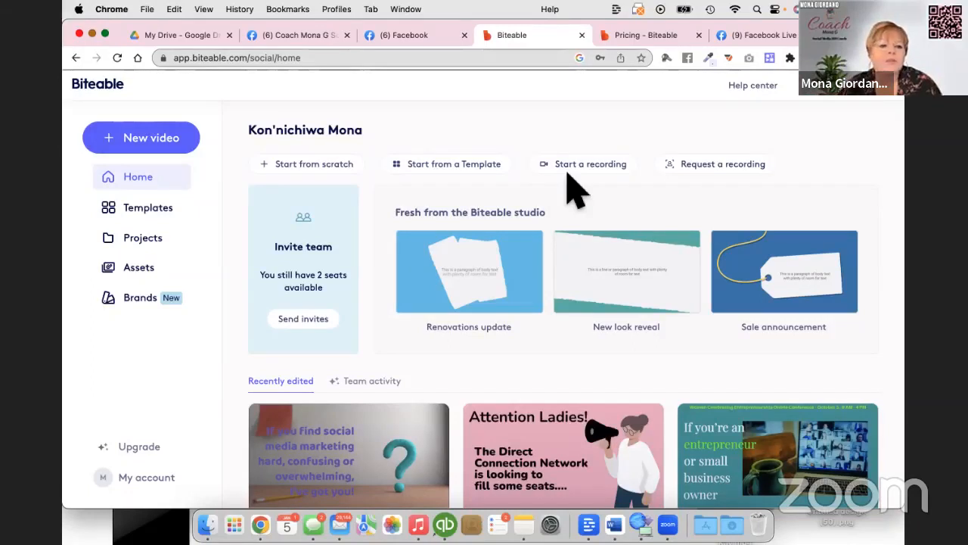
pyautogui.click(140, 241)
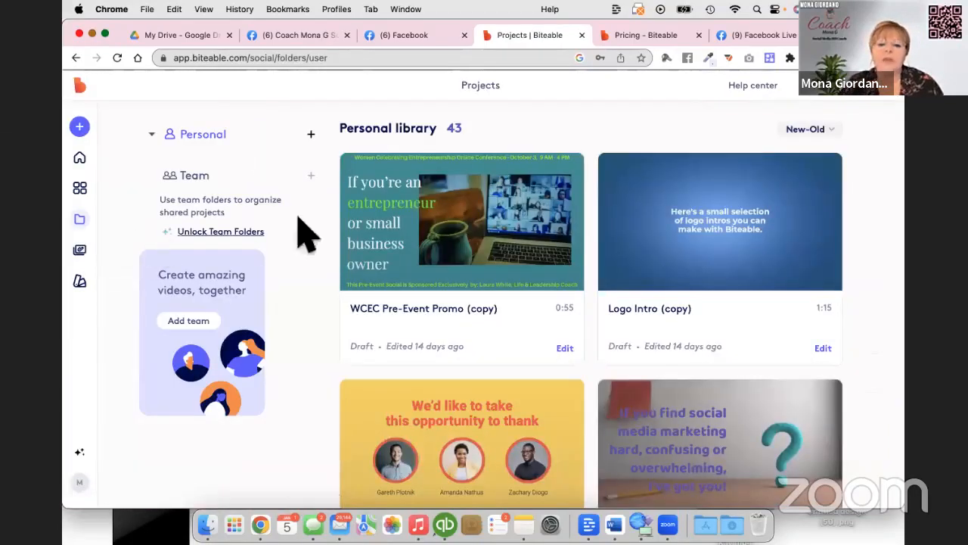
pyautogui.moveTo(435, 214)
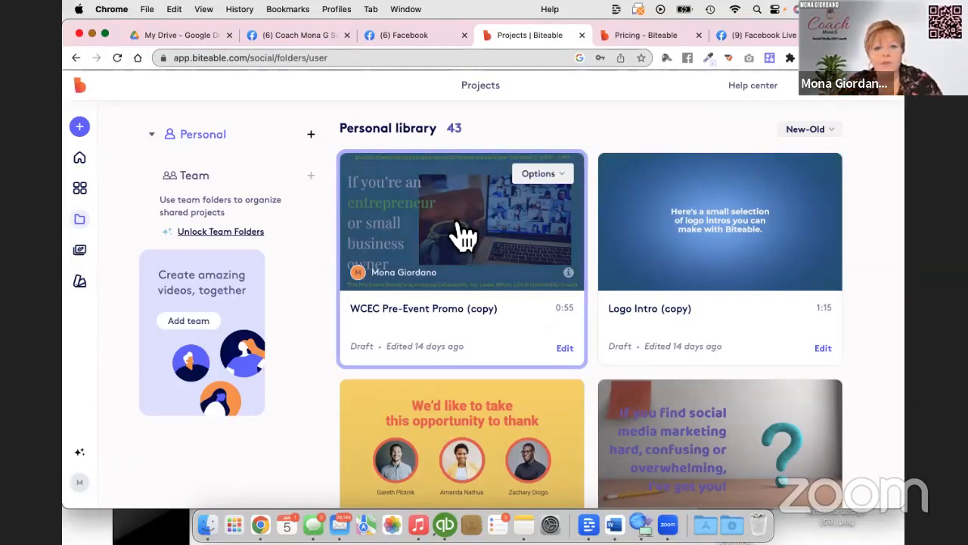
pyautogui.click(569, 351)
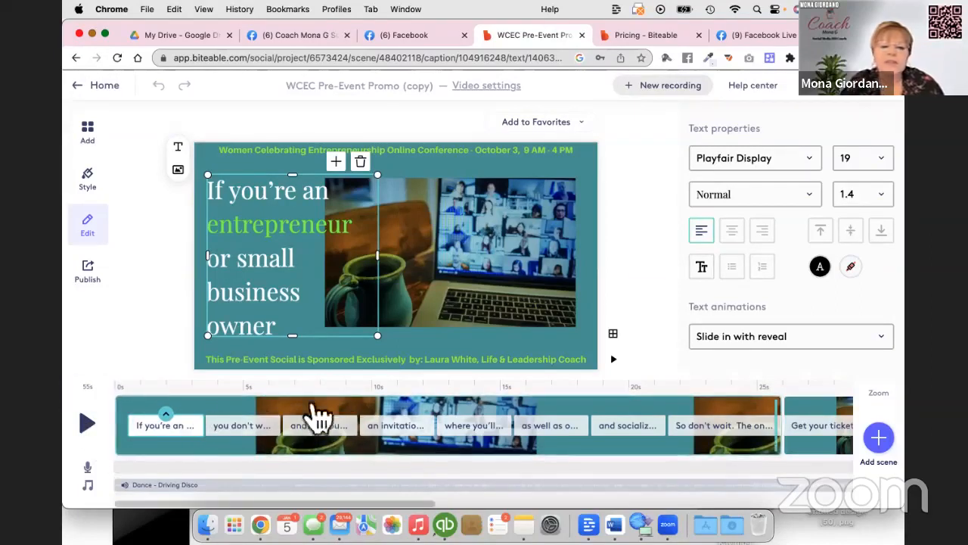
pyautogui.click(88, 426)
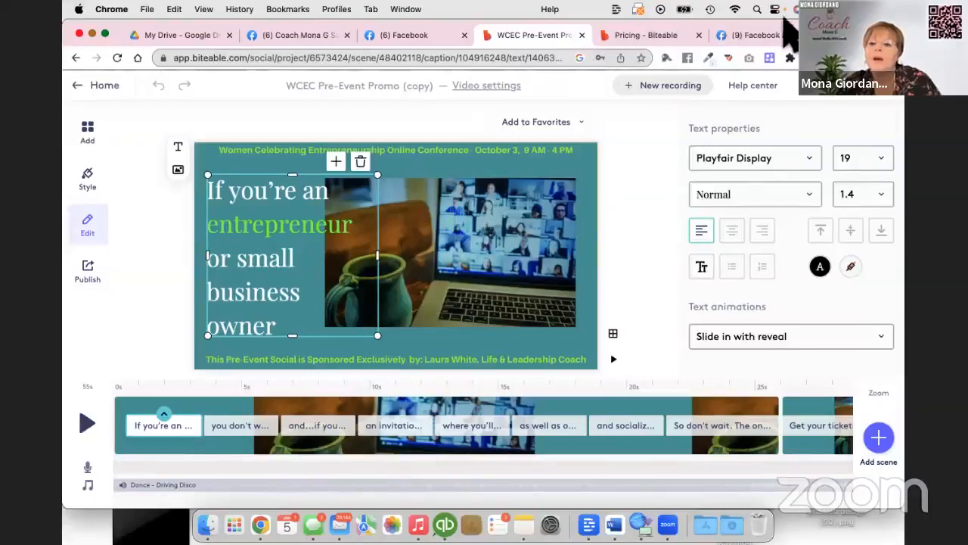
# View the fonts available for the opening caption and close the list without changing the font.
pyautogui.click(810, 158)
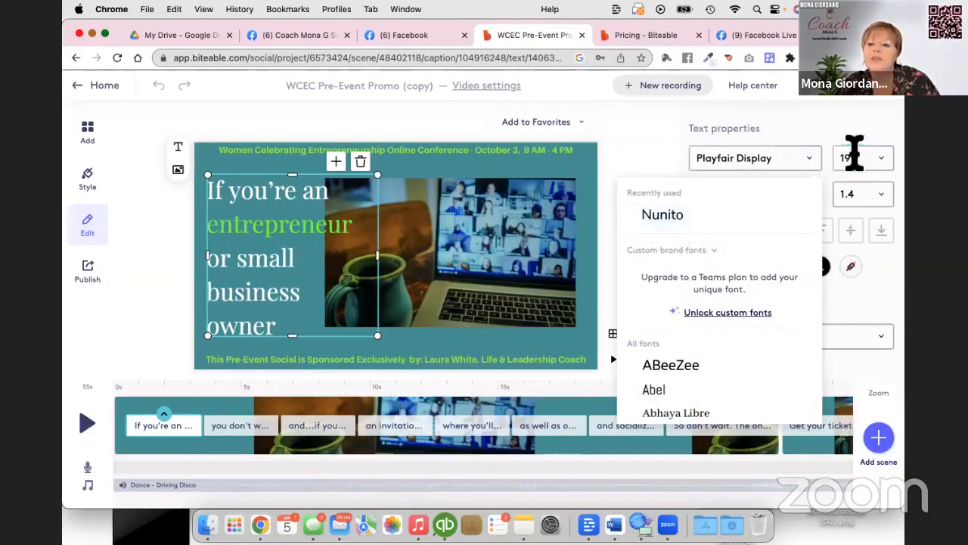
pyautogui.click(661, 146)
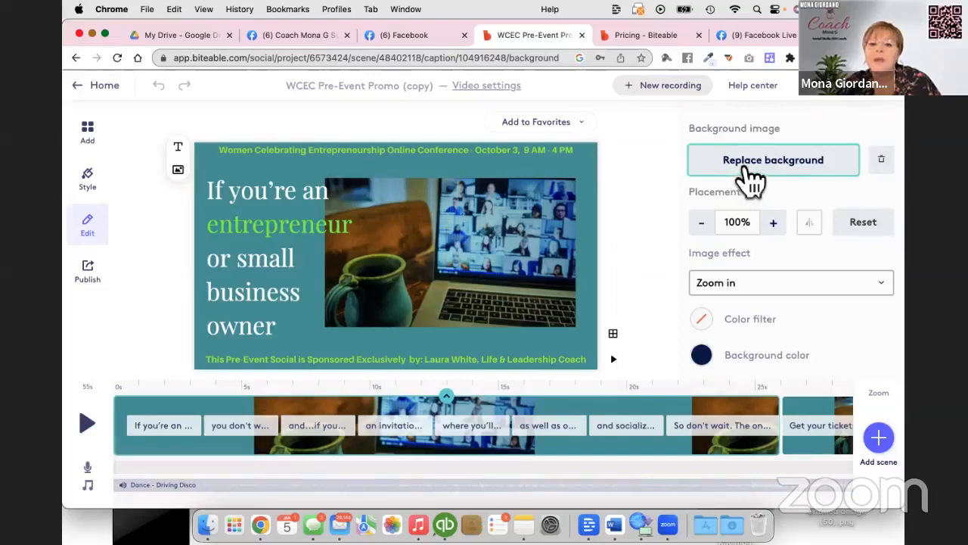
# Set the first scene's background color to the darker pink brand color.
pyautogui.click(219, 165)
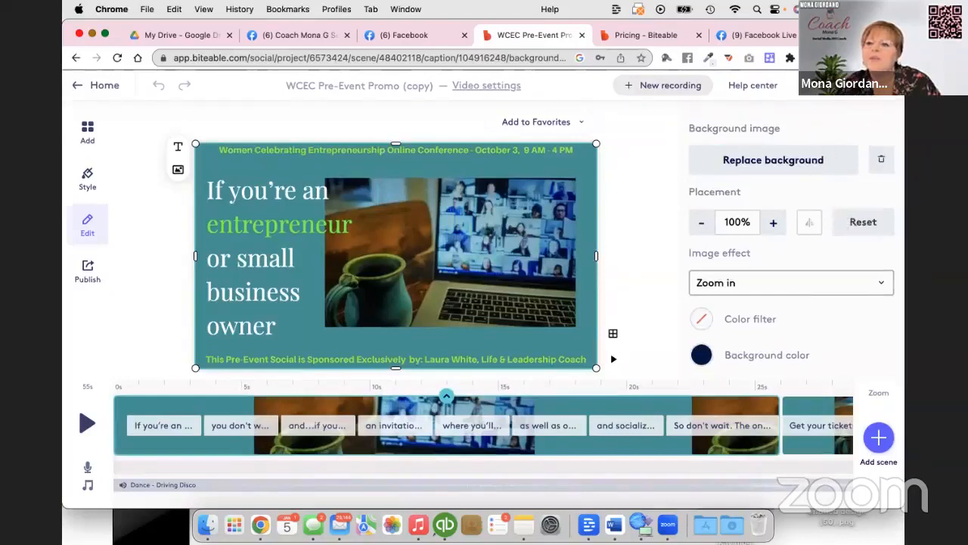
pyautogui.press('super+Tab')
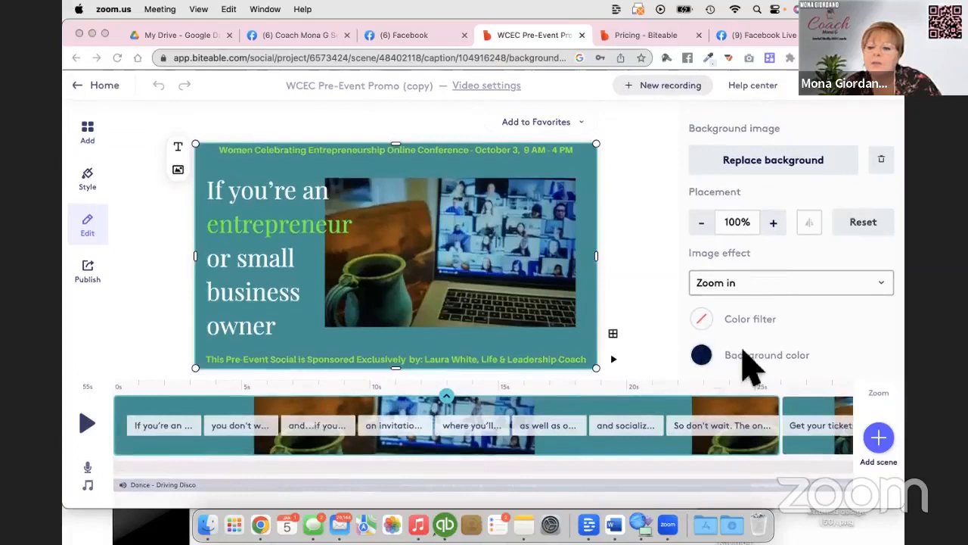
pyautogui.click(741, 366)
pyautogui.click(703, 358)
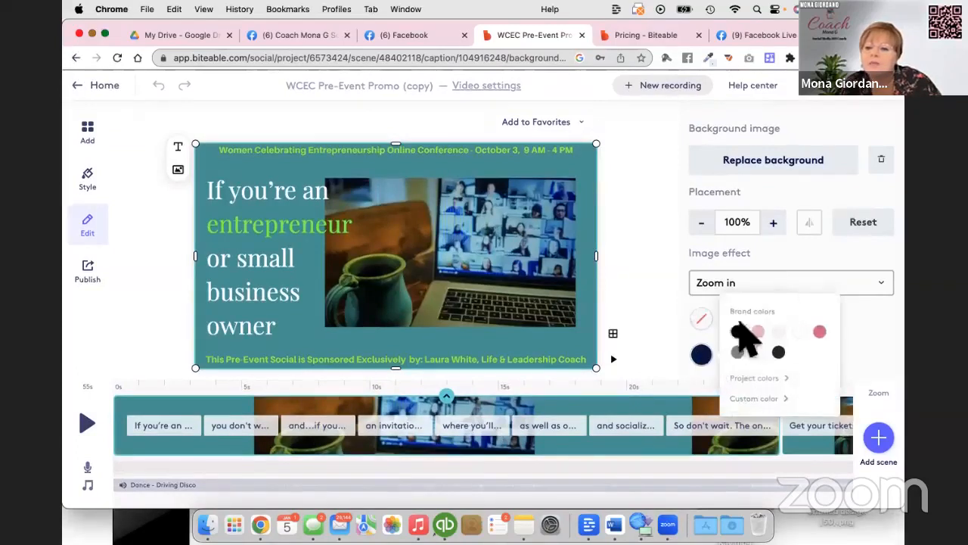
pyautogui.click(822, 335)
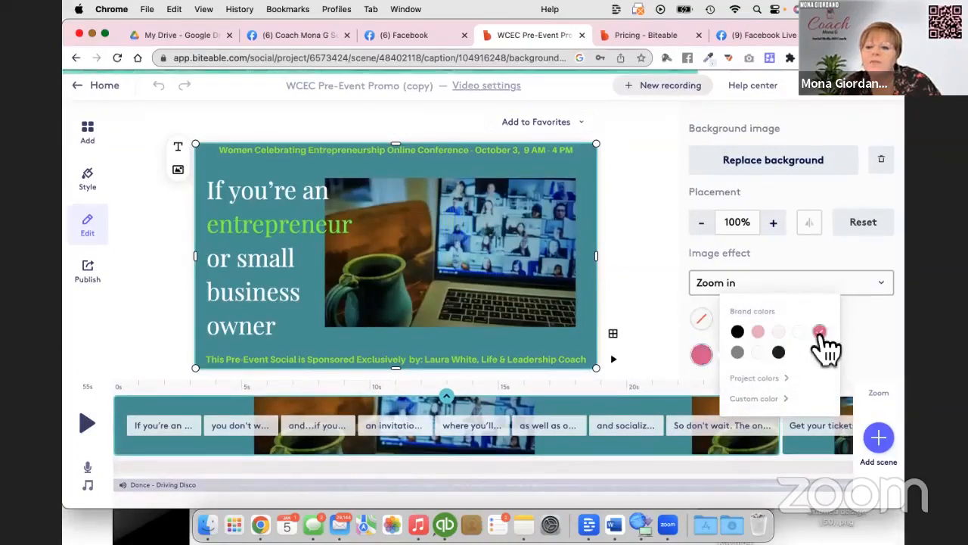
pyautogui.scroll(-1, 656, 327)
pyautogui.click(657, 329)
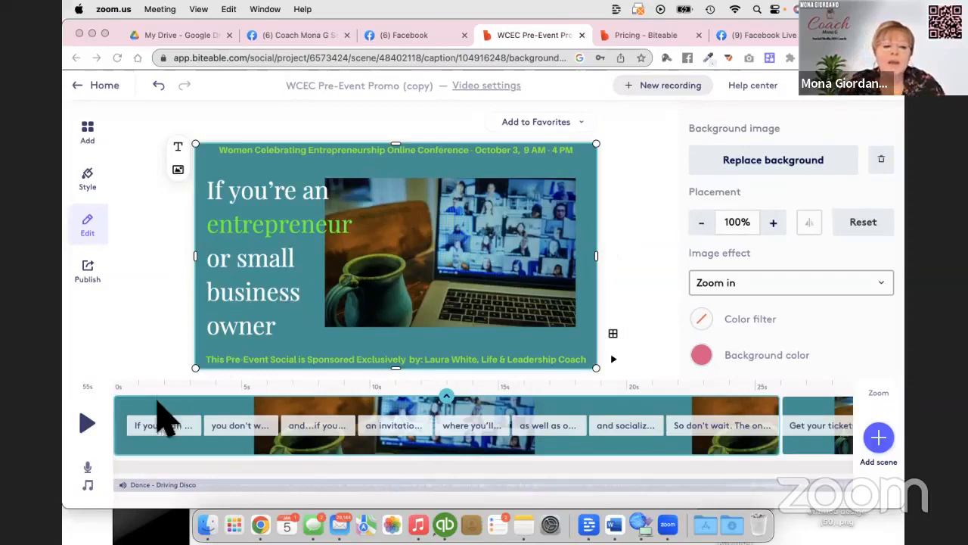
# Replace the first scene's opening caption text with "Do you want to network with some amazing women entrepreneurs?".
pyautogui.click(269, 223)
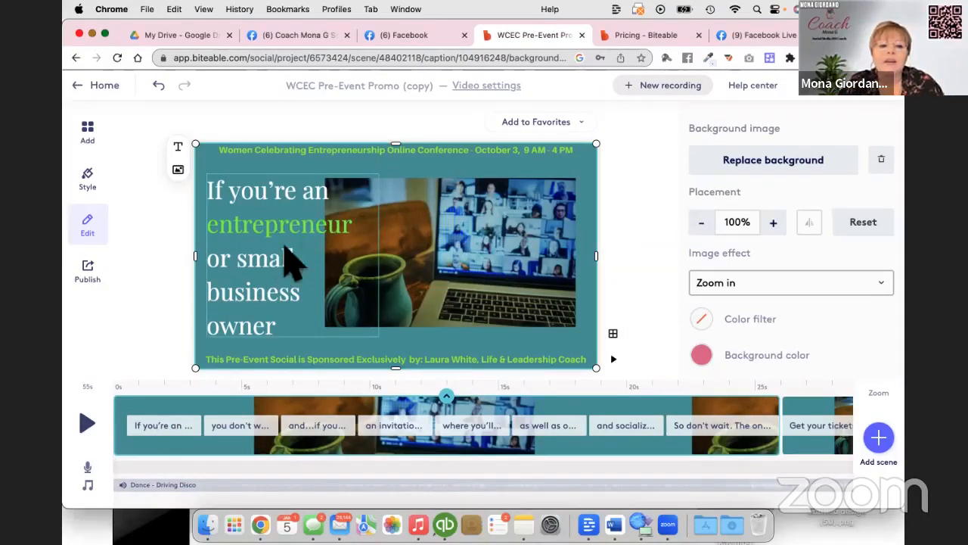
pyautogui.click(322, 296)
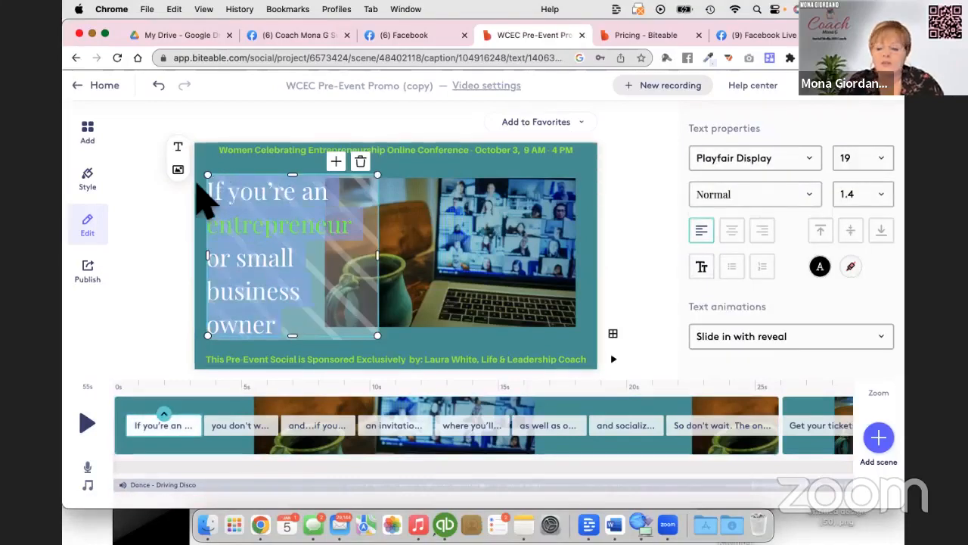
pyautogui.press('BackSpace')
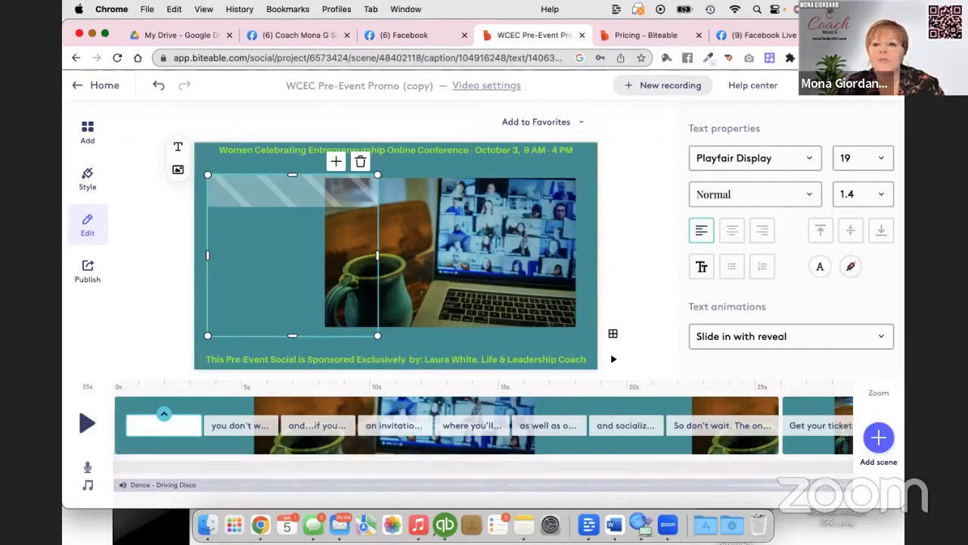
pyautogui.write('Do upo')
pyautogui.press('BackSpace')
pyautogui.press('BackSpace')
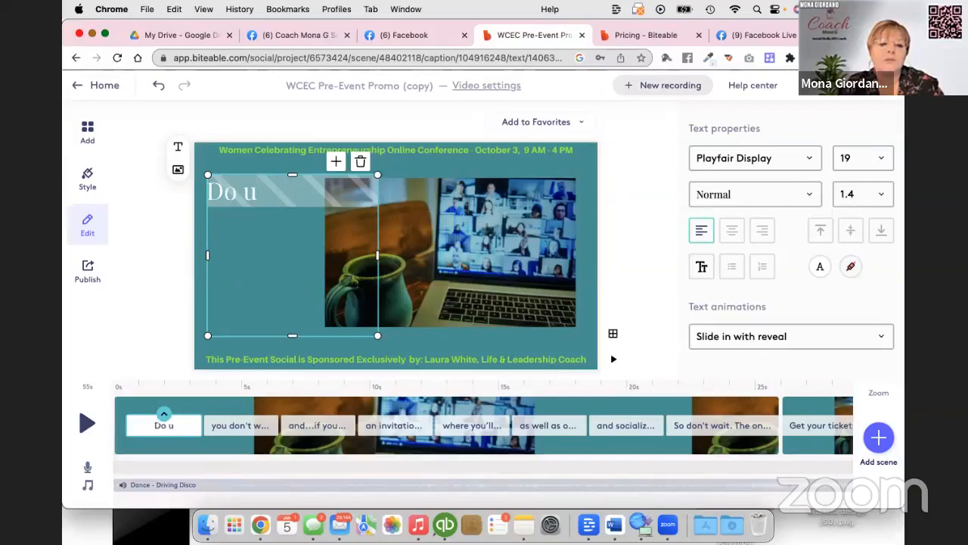
pyautogui.press('BackSpace')
pyautogui.write('you wan')
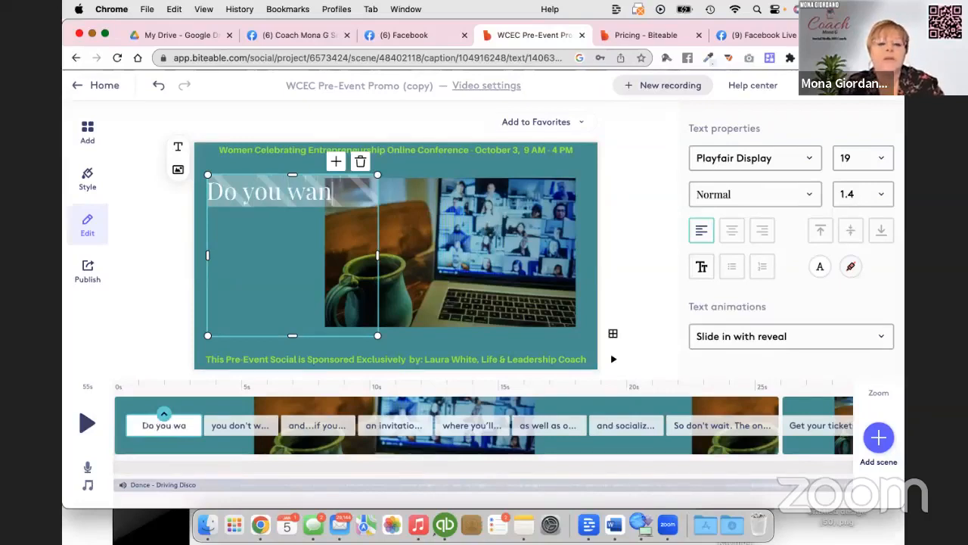
pyautogui.write('t to ne')
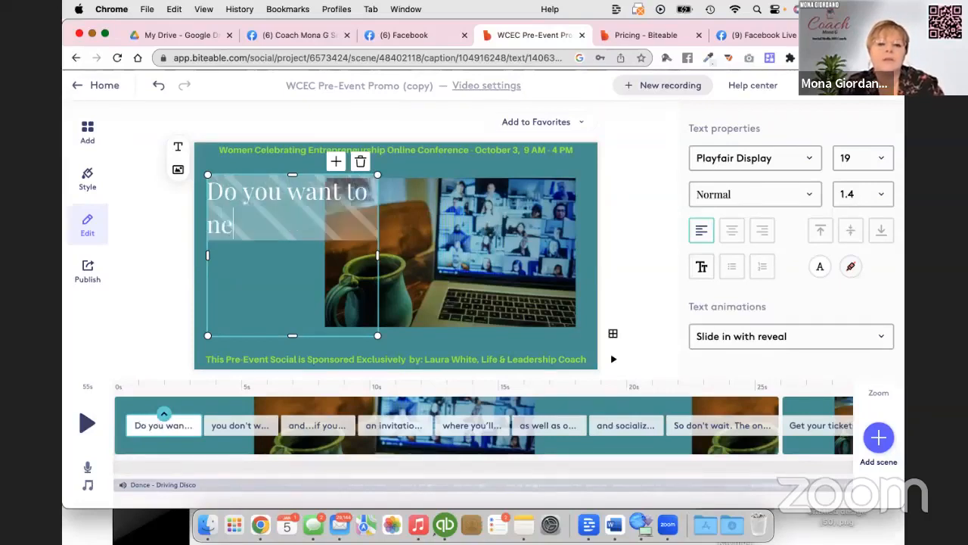
pyautogui.write('twork with')
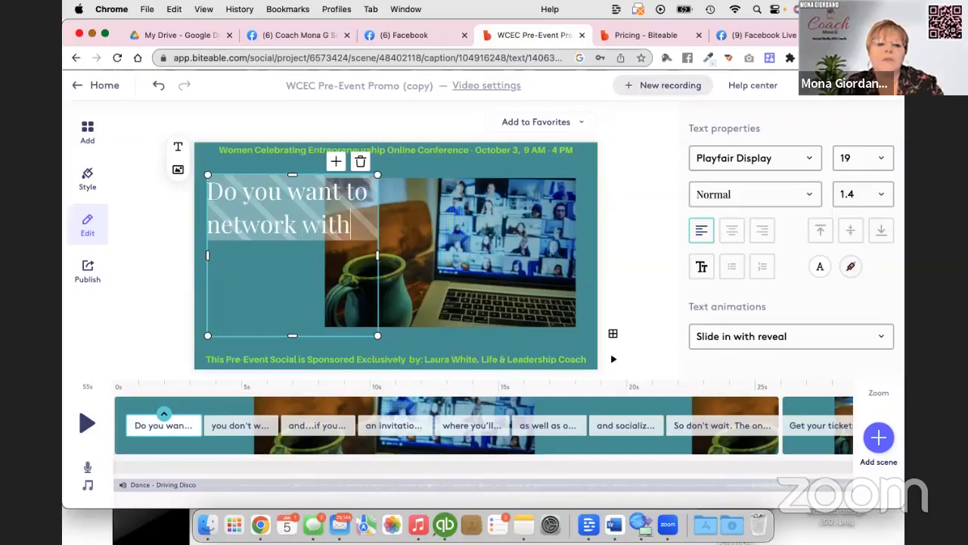
pyautogui.write(' some ama')
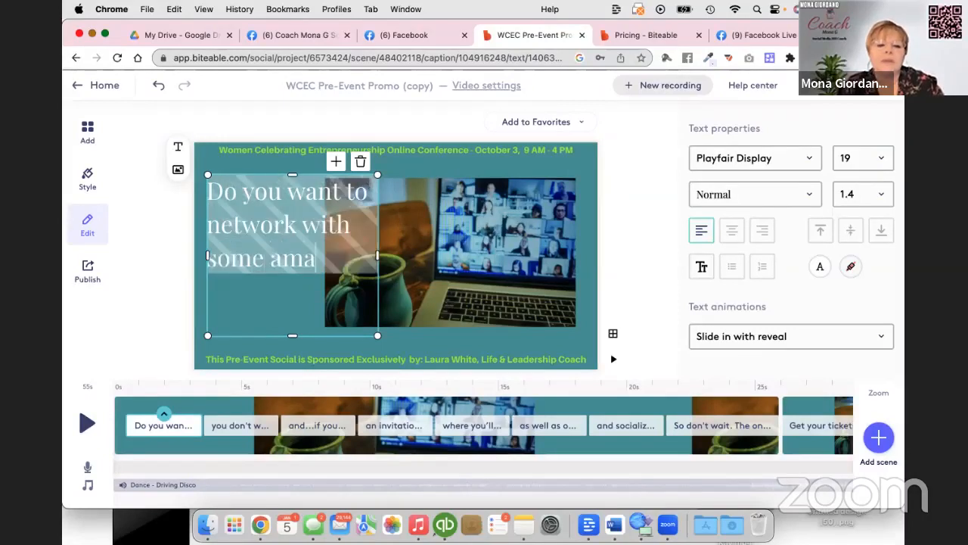
pyautogui.write('zing women')
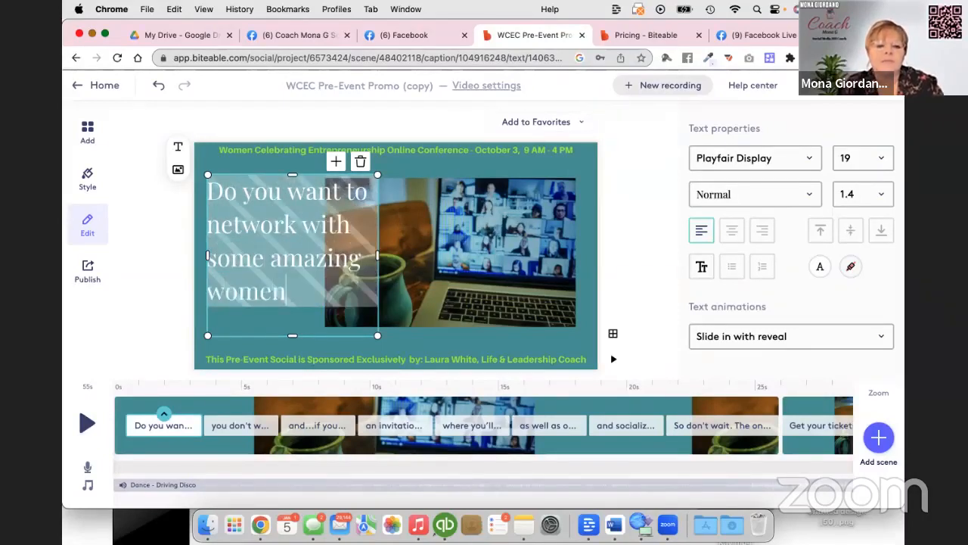
pyautogui.write(' entre')
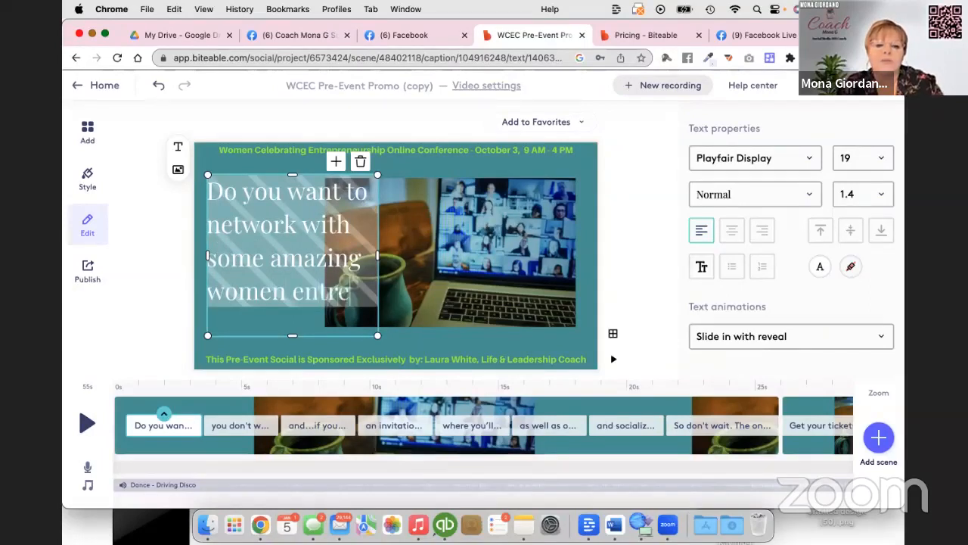
pyautogui.write('prenuer')
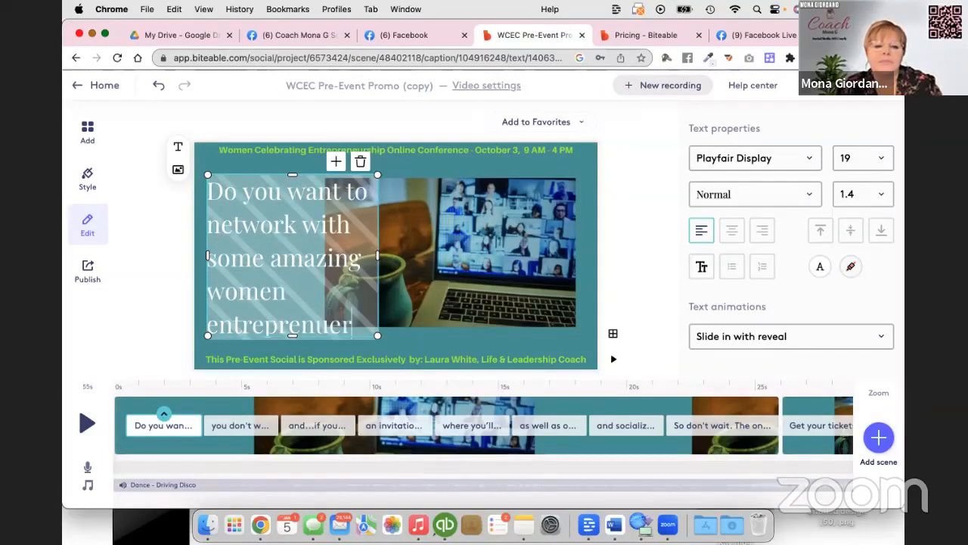
pyautogui.press('BackSpace')
pyautogui.press('BackSpace')
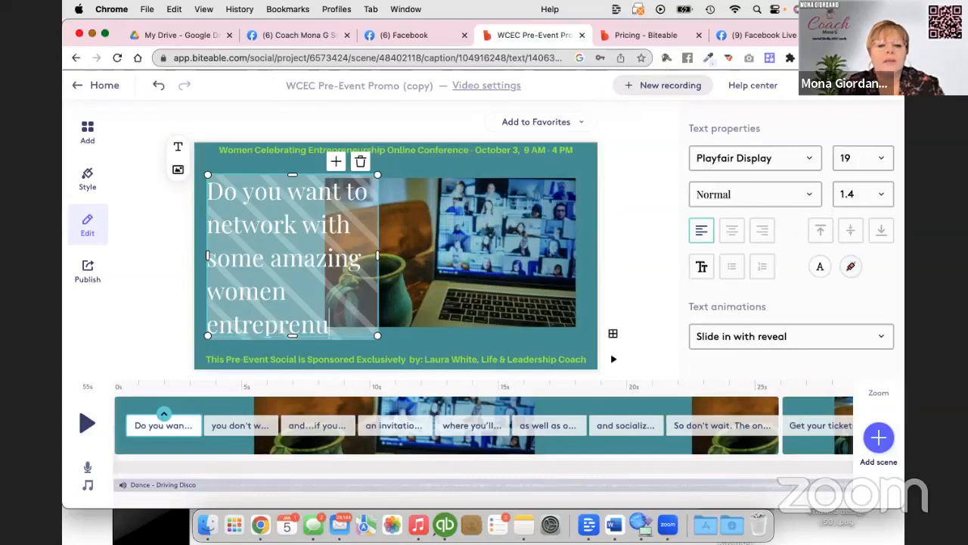
pyautogui.press('BackSpace')
pyautogui.press('BackSpace')
pyautogui.write('neur')
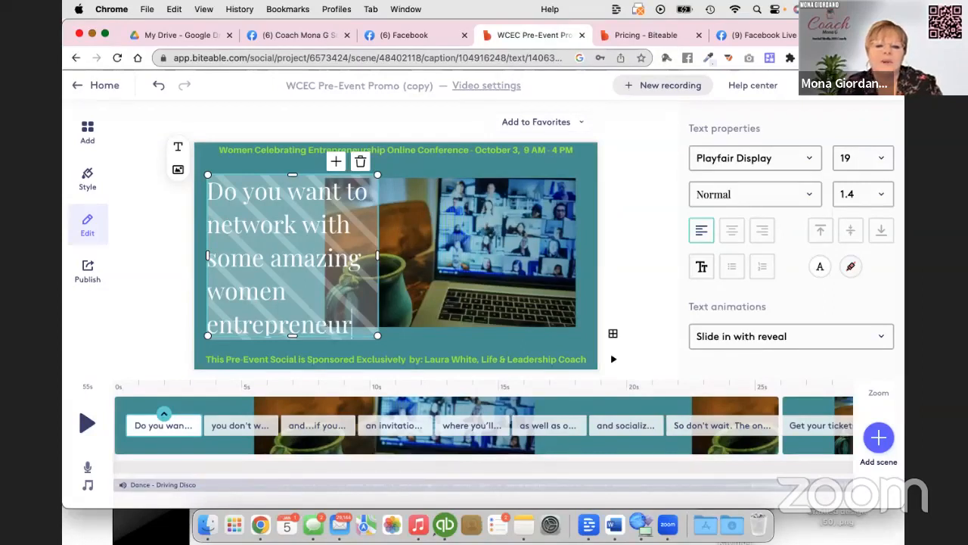
pyautogui.write('s,')
pyautogui.press('BackSpace')
pyautogui.press('BackSpace')
pyautogui.write('s?')
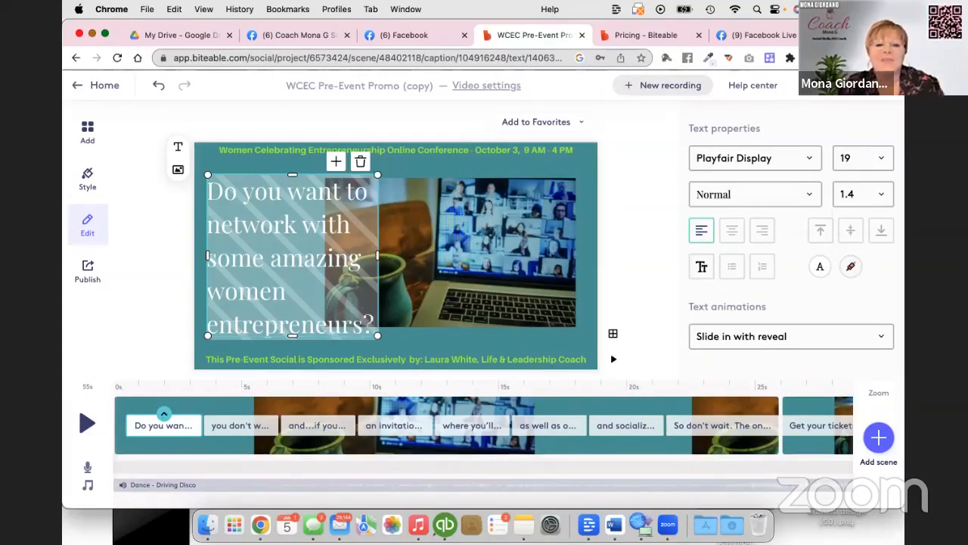
pyautogui.click(622, 225)
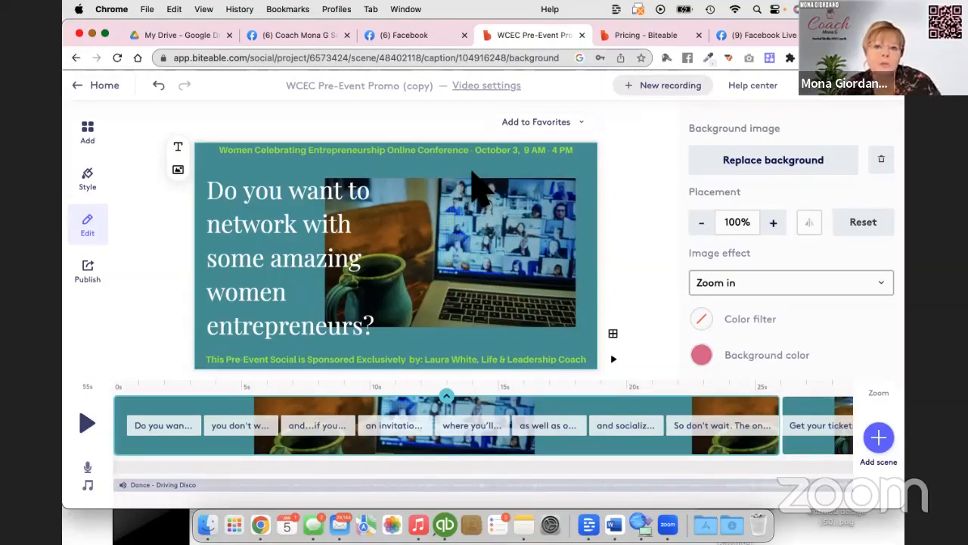
# Add a new text caption to the first scene, keeping its placeholder text and default position.
pyautogui.click(321, 360)
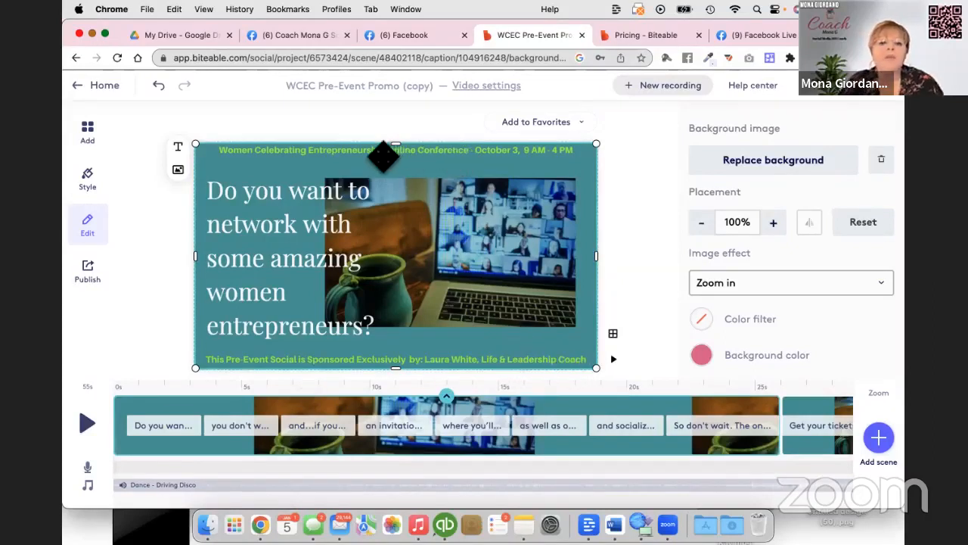
pyautogui.click(180, 151)
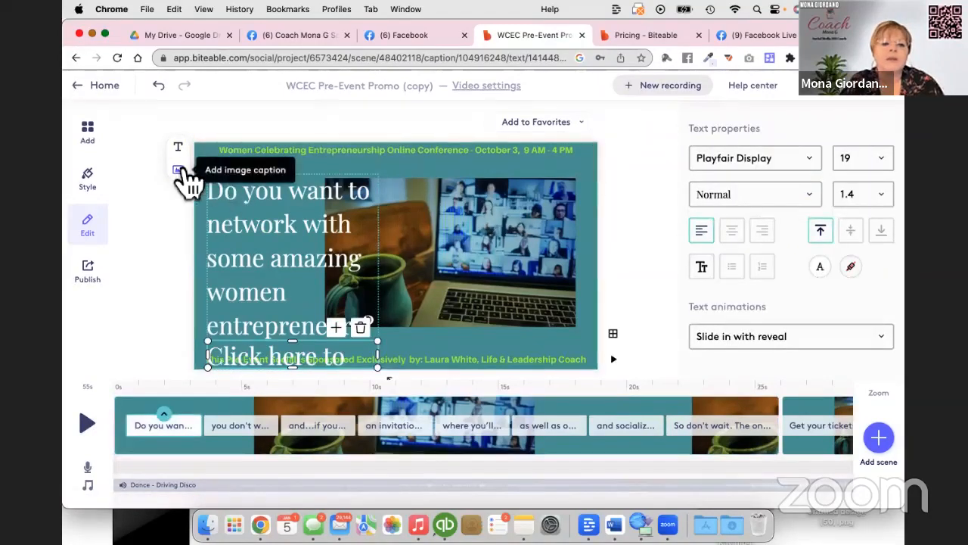
pyautogui.click(639, 173)
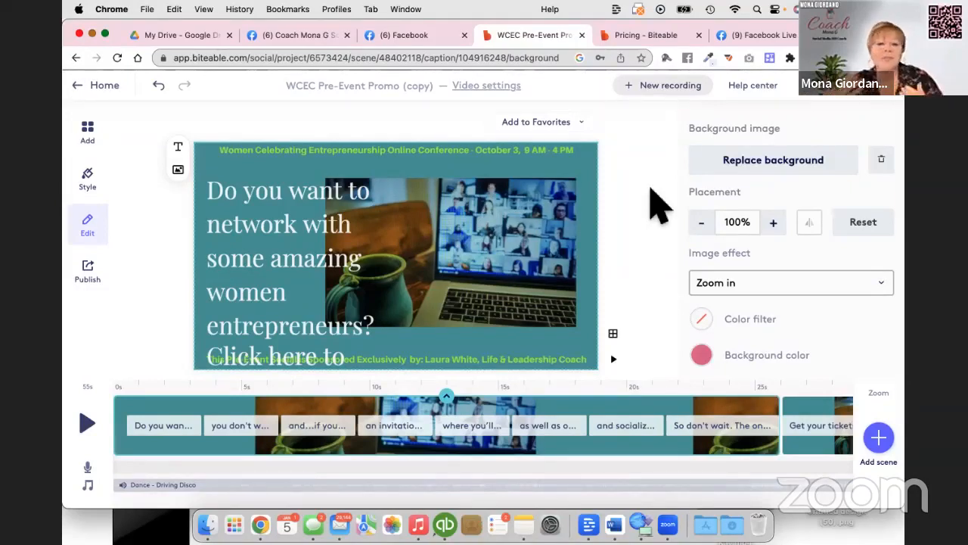
# Return to the home page, open the "Versatile Service Promo (copy)" project for editing and play its video.
pyautogui.click(97, 86)
pyautogui.scroll(-3, 389, 140)
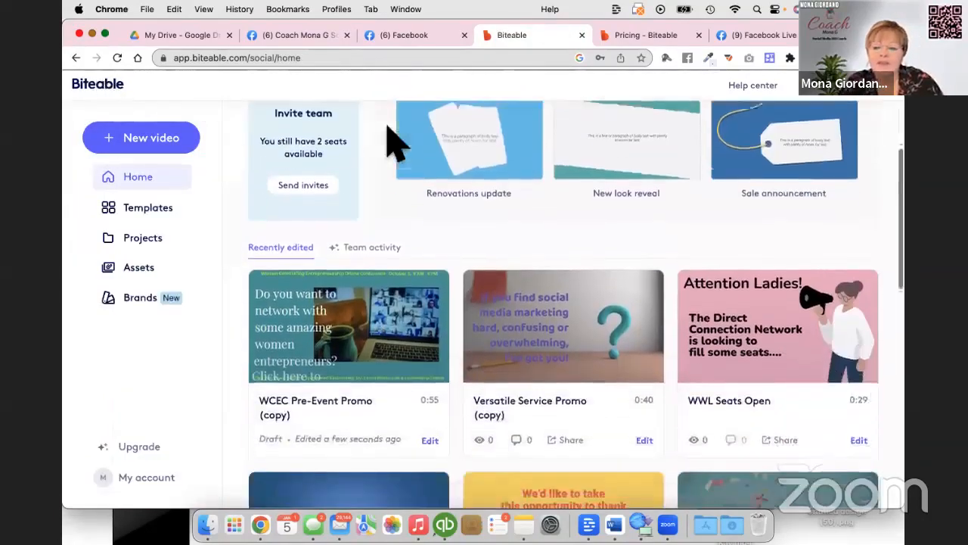
pyautogui.click(513, 254)
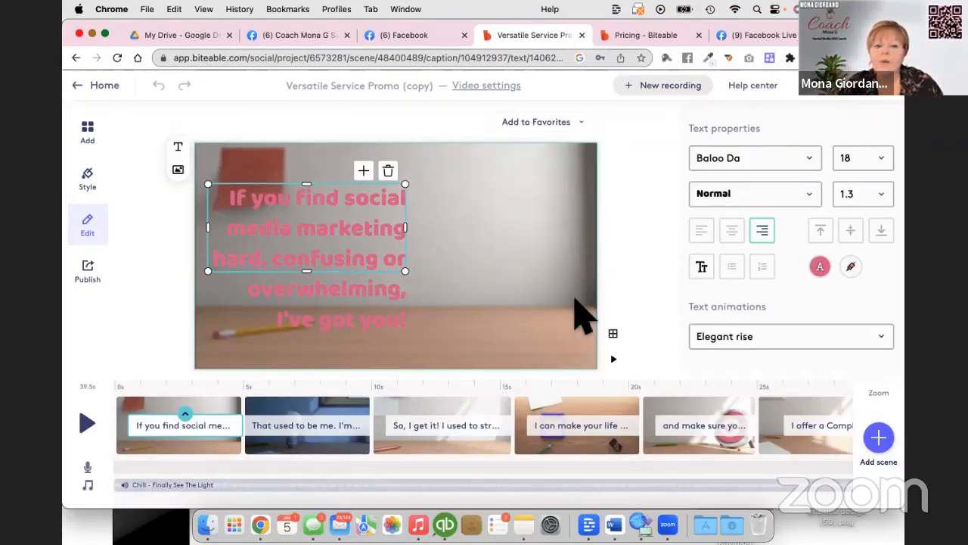
pyautogui.click(321, 232)
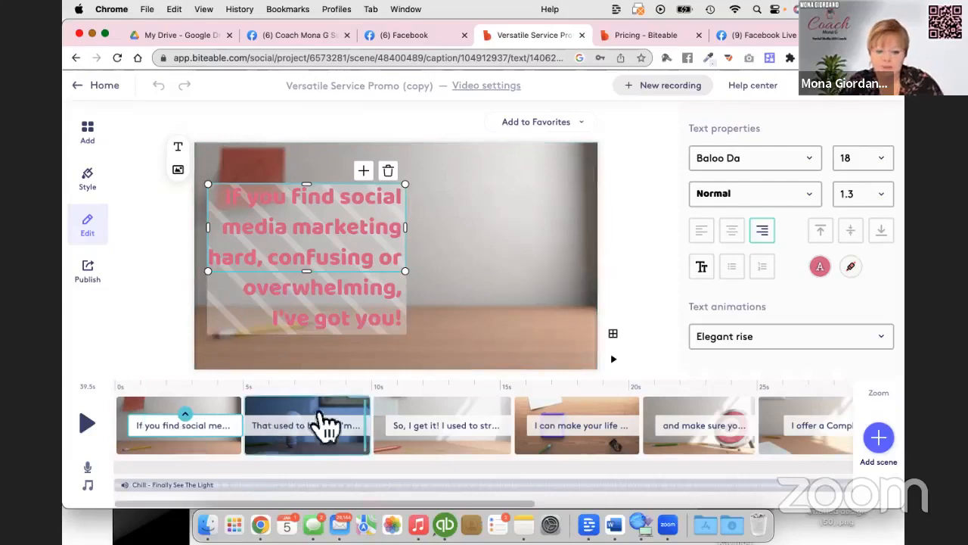
pyautogui.click(88, 425)
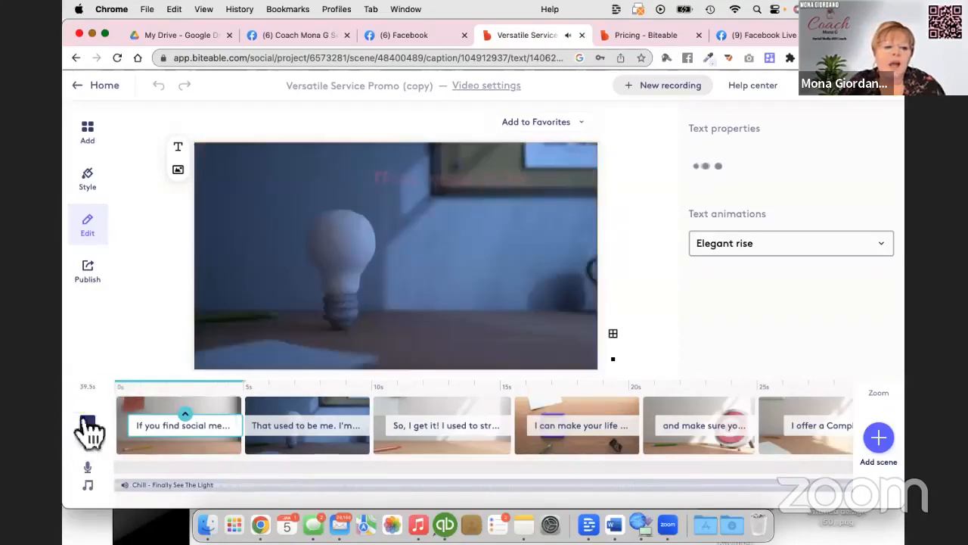
pyautogui.click(88, 425)
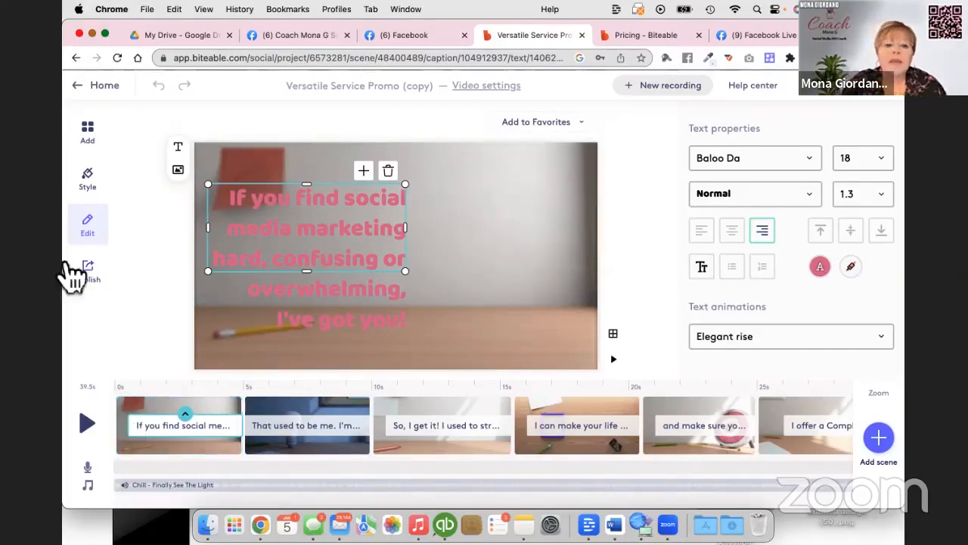
# Examine the captions and backgrounds of the first five scenes one after another, ending on the target scene.
pyautogui.doubleClick(314, 247)
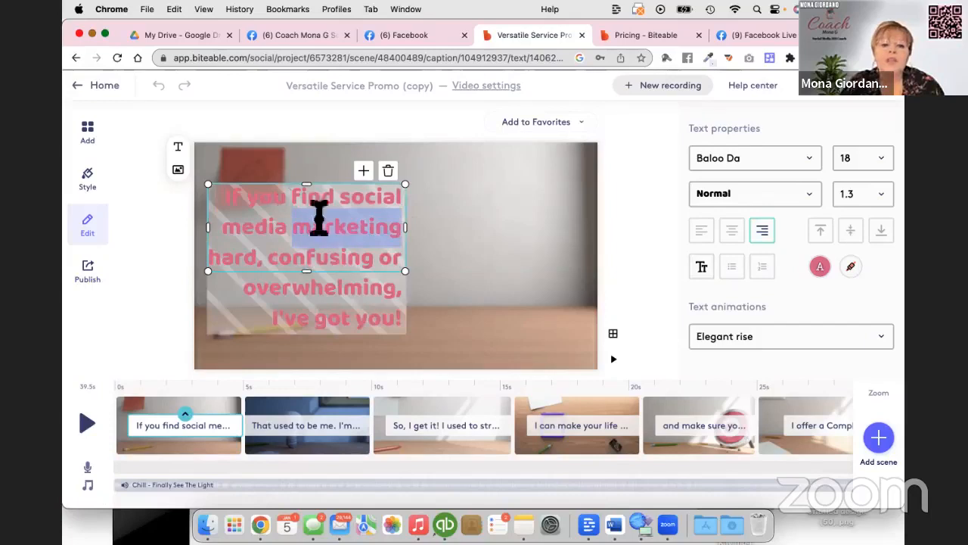
pyautogui.click(496, 228)
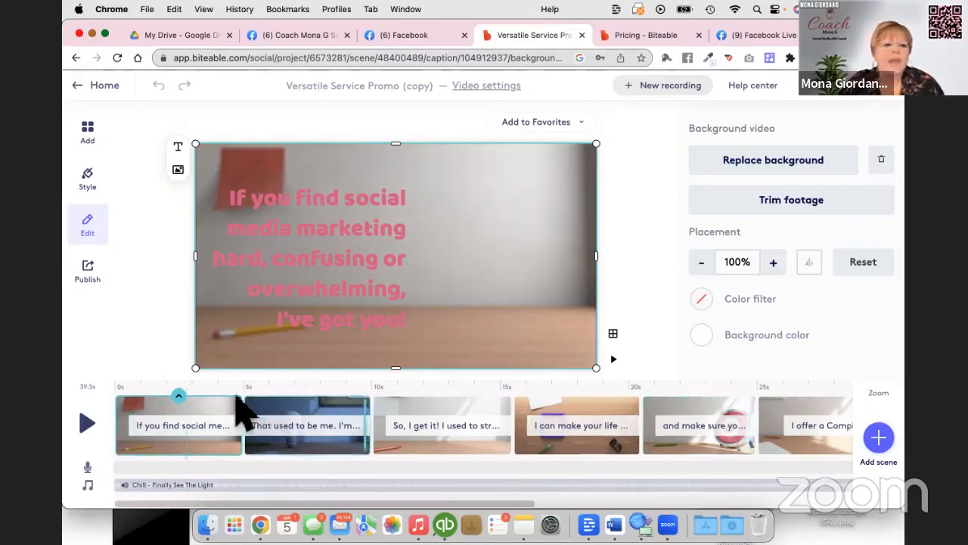
pyautogui.click(362, 236)
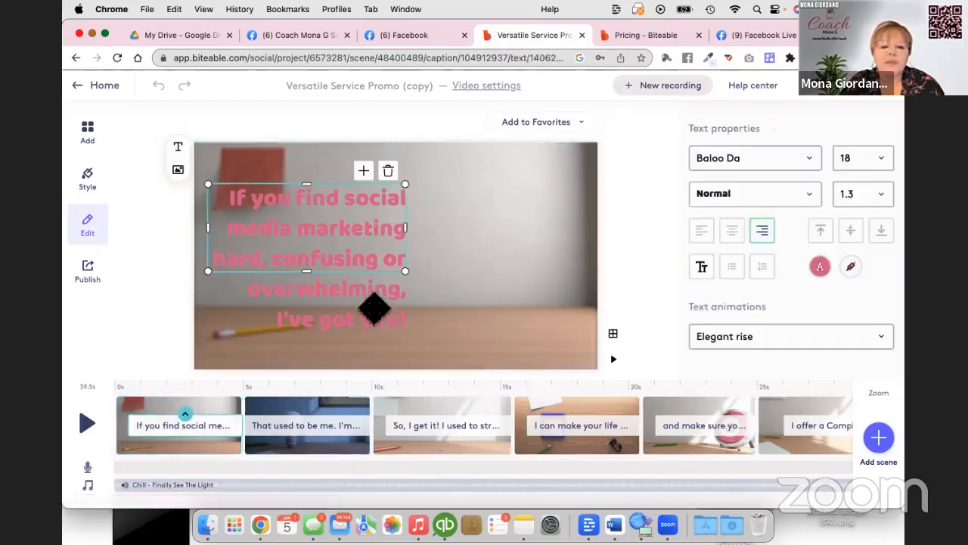
pyautogui.click(321, 420)
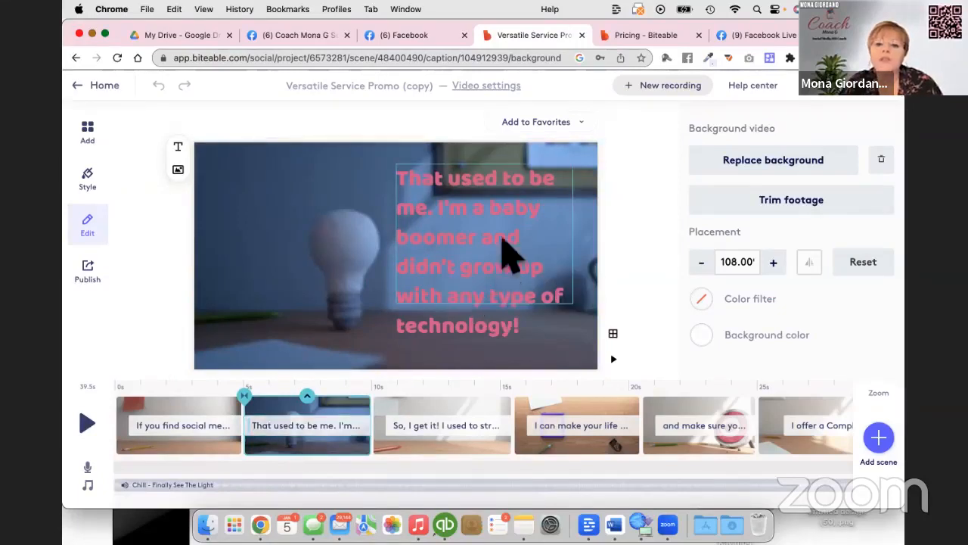
pyautogui.click(442, 415)
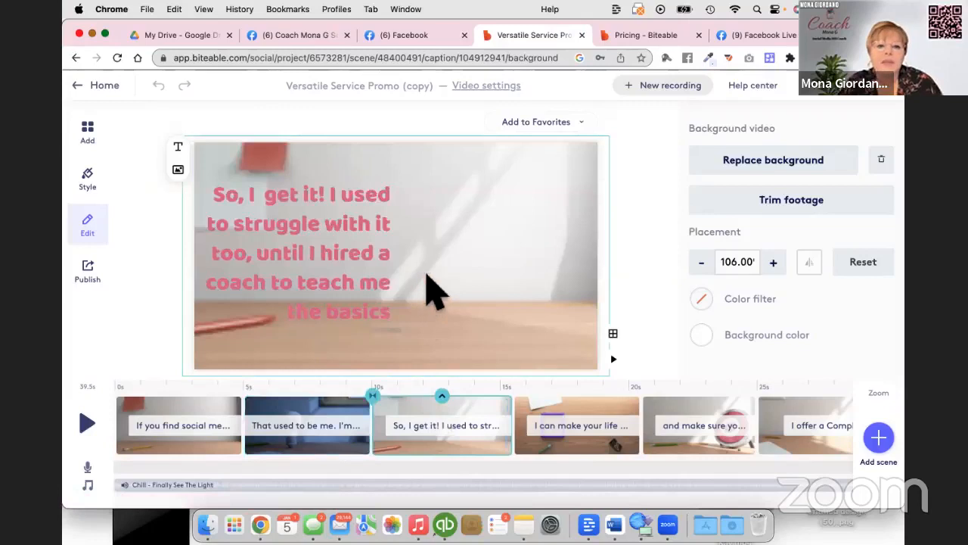
pyautogui.click(579, 418)
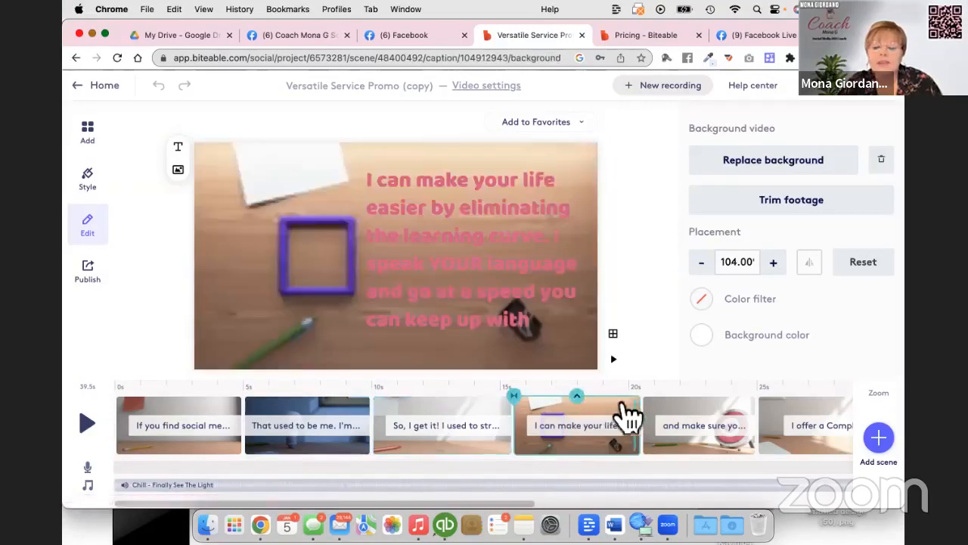
pyautogui.click(671, 425)
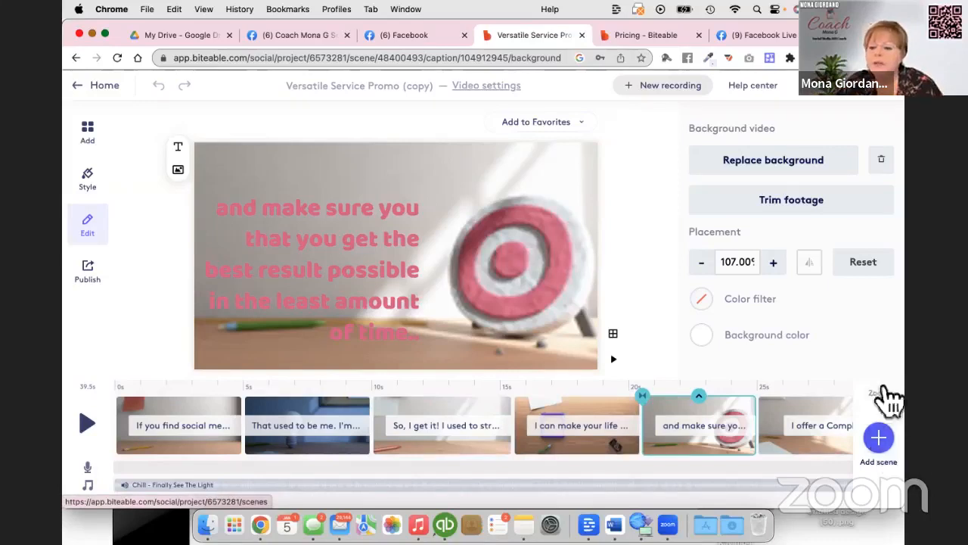
# Search the branded scenes for "social media" and insert the dark purple scene of a couple at a table after the target scene.
pyautogui.click(885, 445)
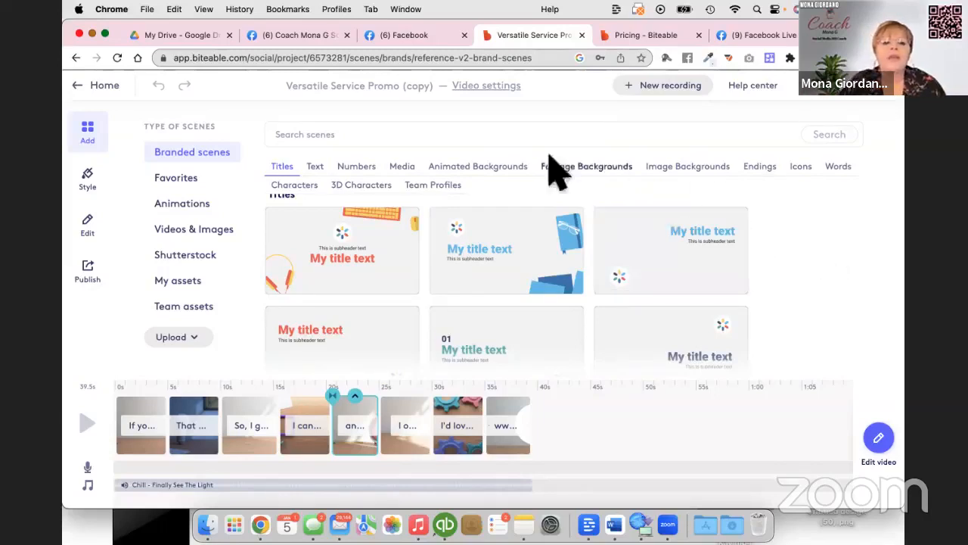
pyautogui.click(293, 136)
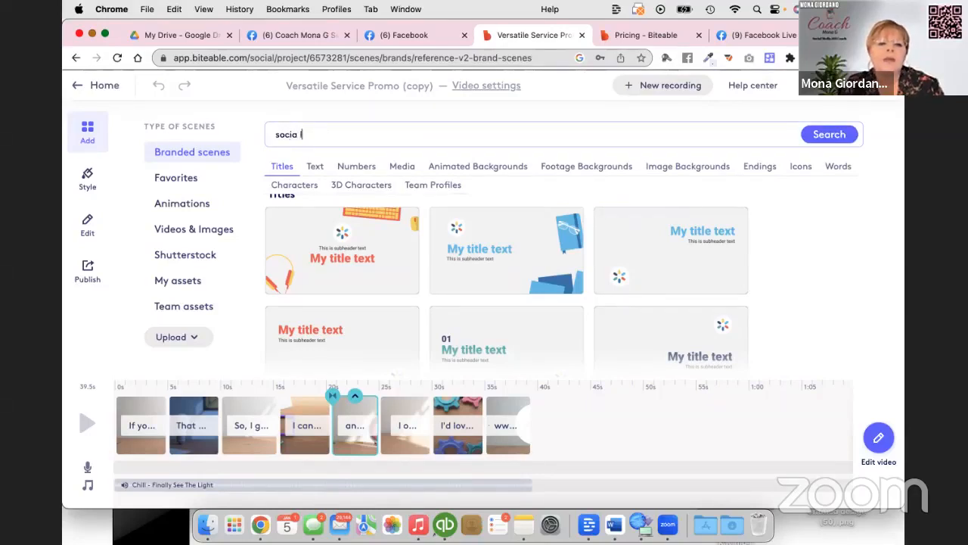
pyautogui.write('social media')
pyautogui.press('Return')
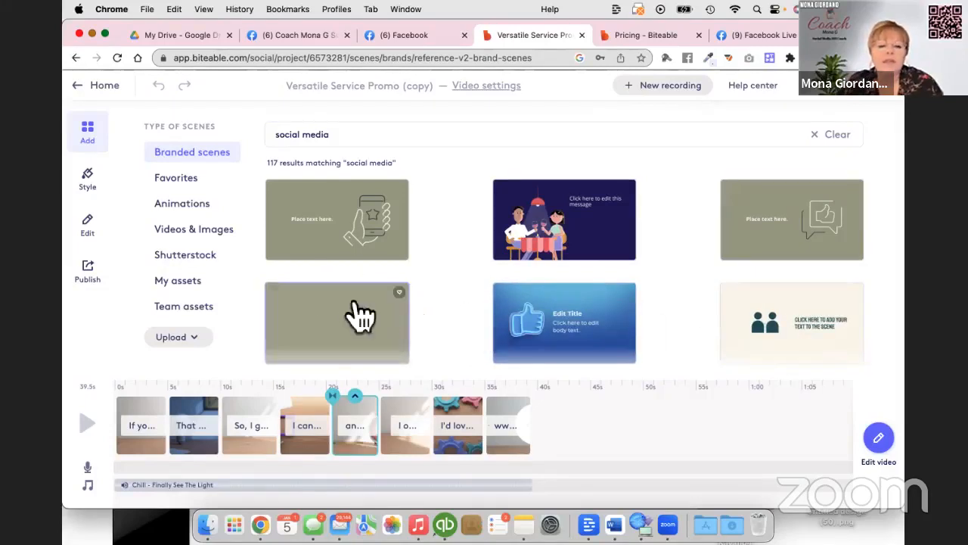
pyautogui.click(556, 231)
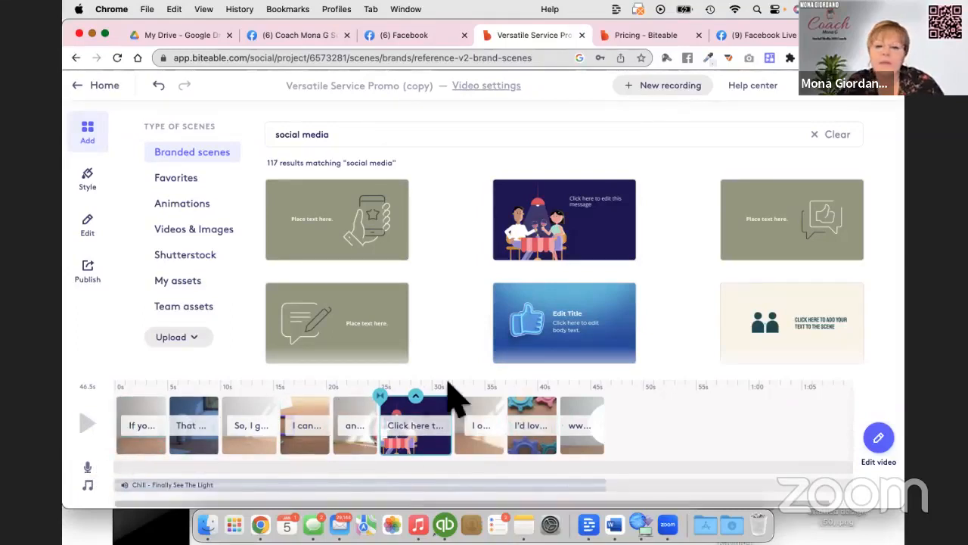
pyautogui.click(447, 428)
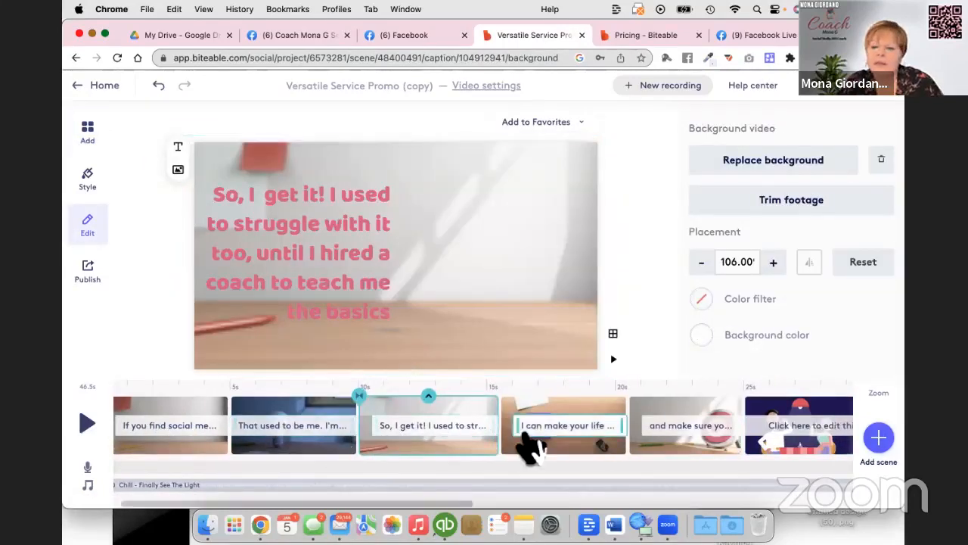
# Replace the word "message" in the couple scene's caption with "Let's enjoy a glass of wine while we plan our social media".
pyautogui.hscroll(5, 523, 450)
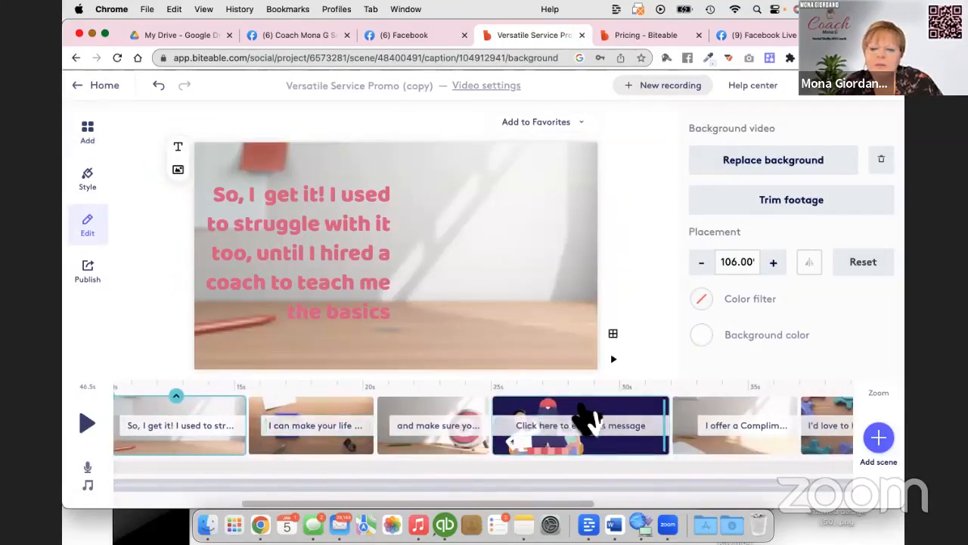
pyautogui.click(639, 425)
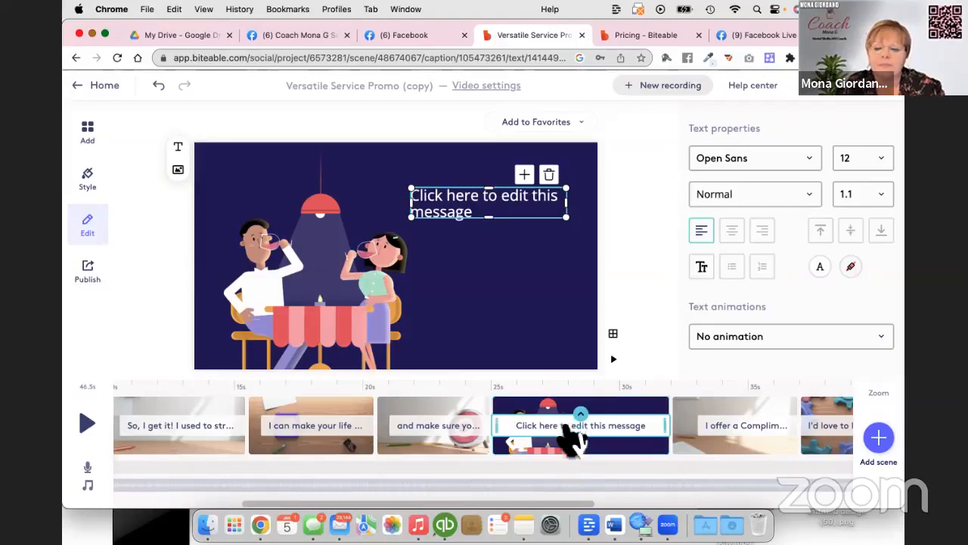
pyautogui.doubleClick(465, 203)
pyautogui.write('Let')
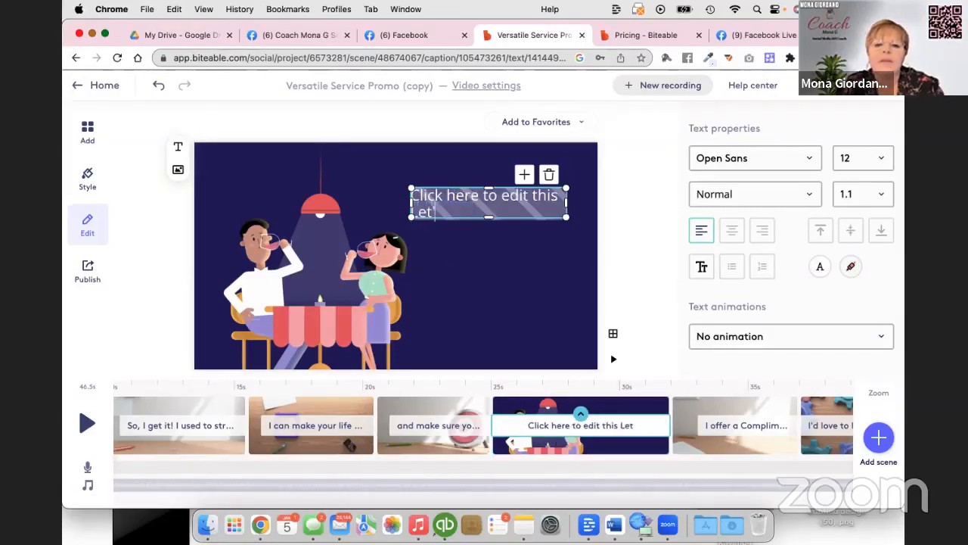
pyautogui.write("'s enjoy a l")
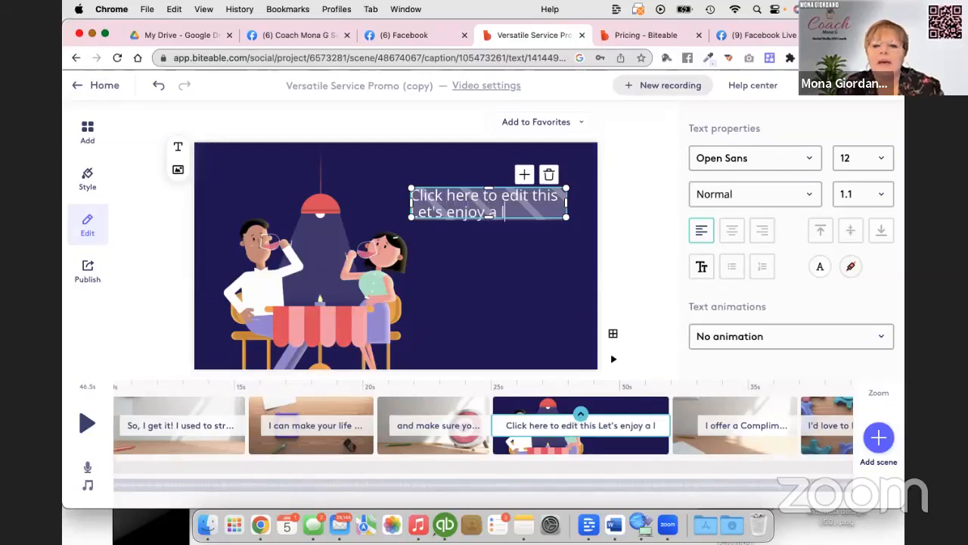
pyautogui.press('BackSpace')
pyautogui.write('glass of wine while')
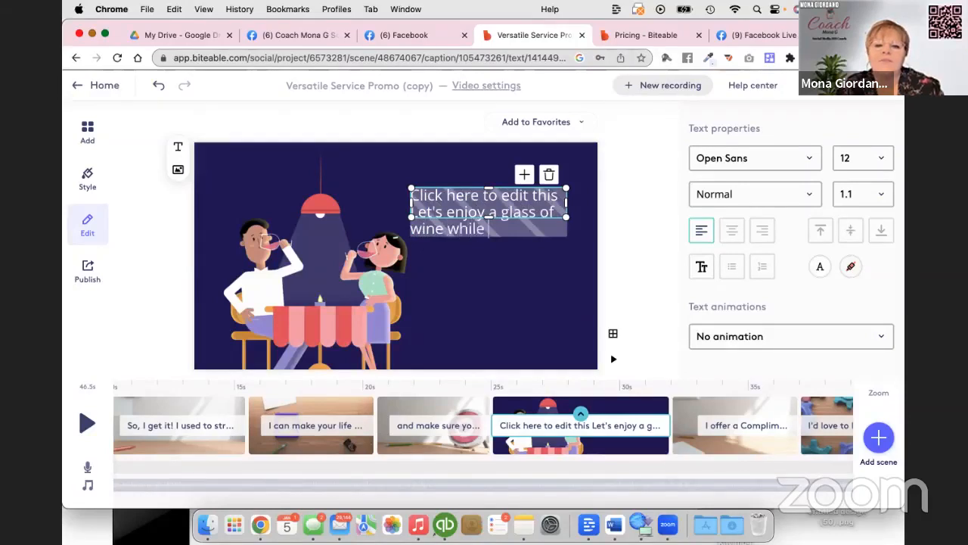
pyautogui.write(' we plan our social media')
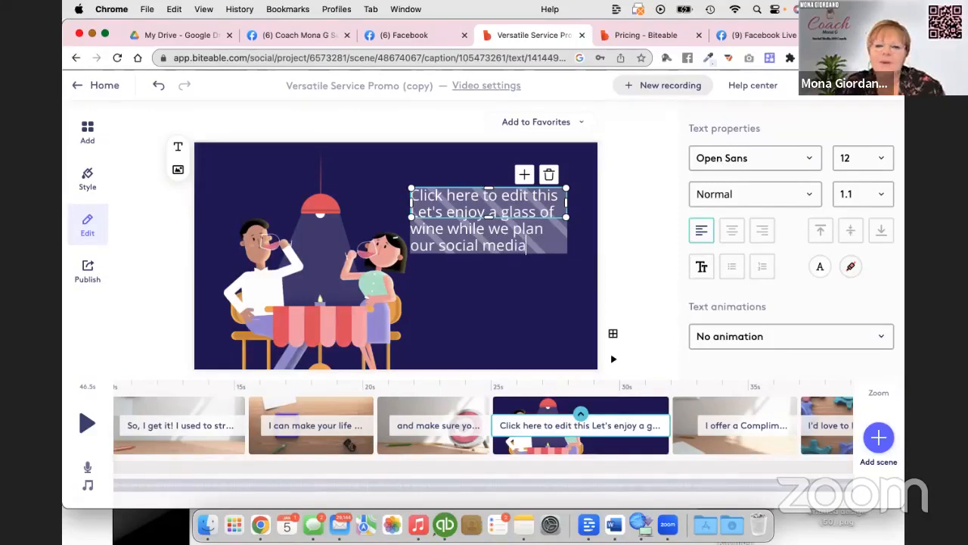
pyautogui.click(511, 298)
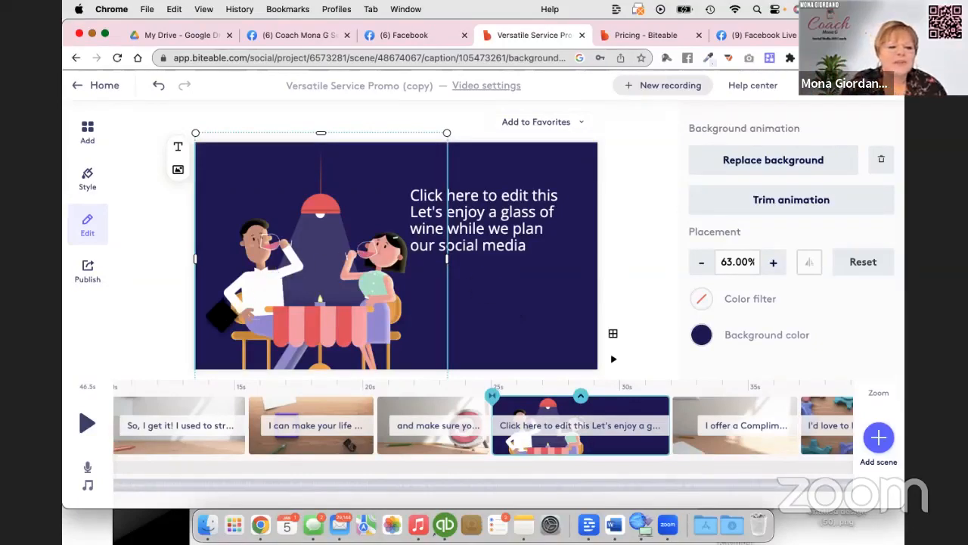
# Play the video and examine the scene transition options available for the couple scene, leaving the transition set to None.
pyautogui.click(88, 424)
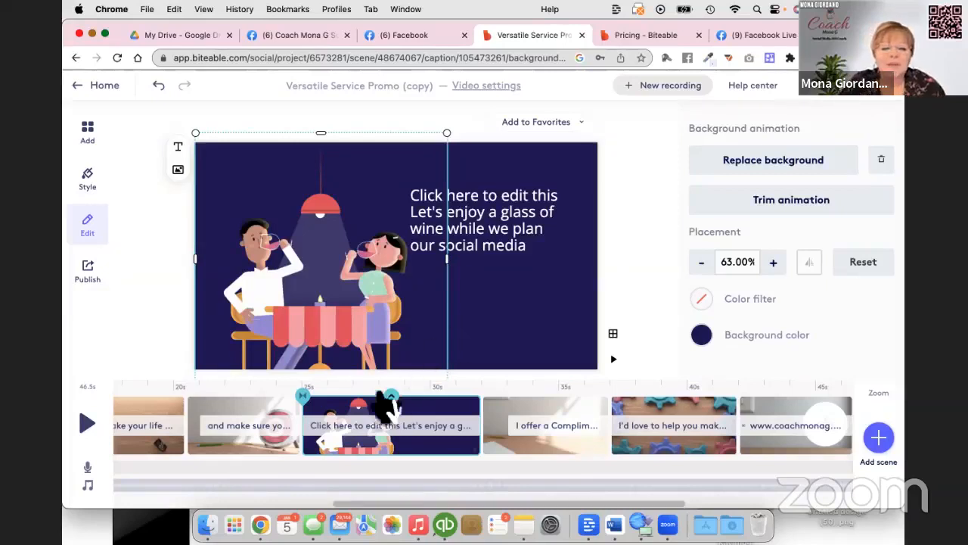
pyautogui.hscroll(-3, 364, 420)
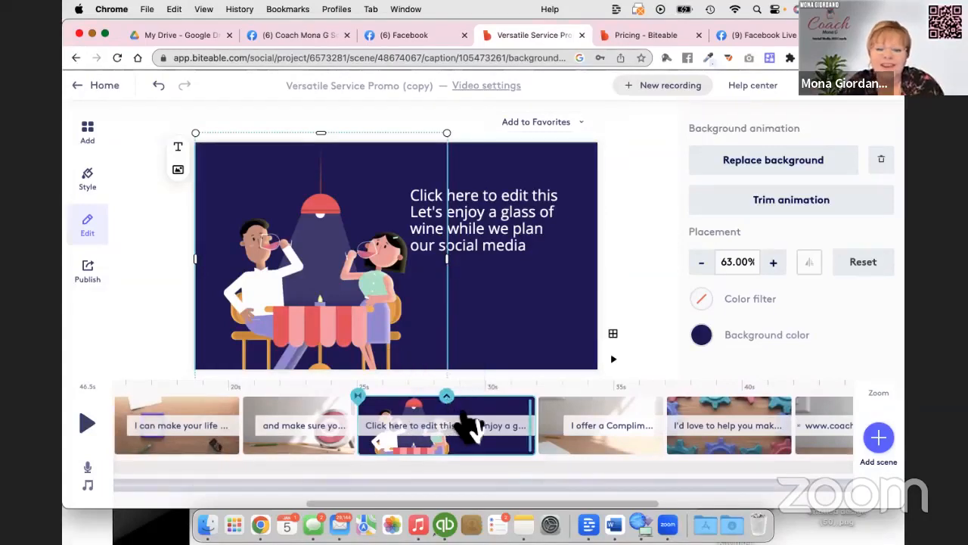
pyautogui.rightClick(507, 402)
pyautogui.click(480, 387)
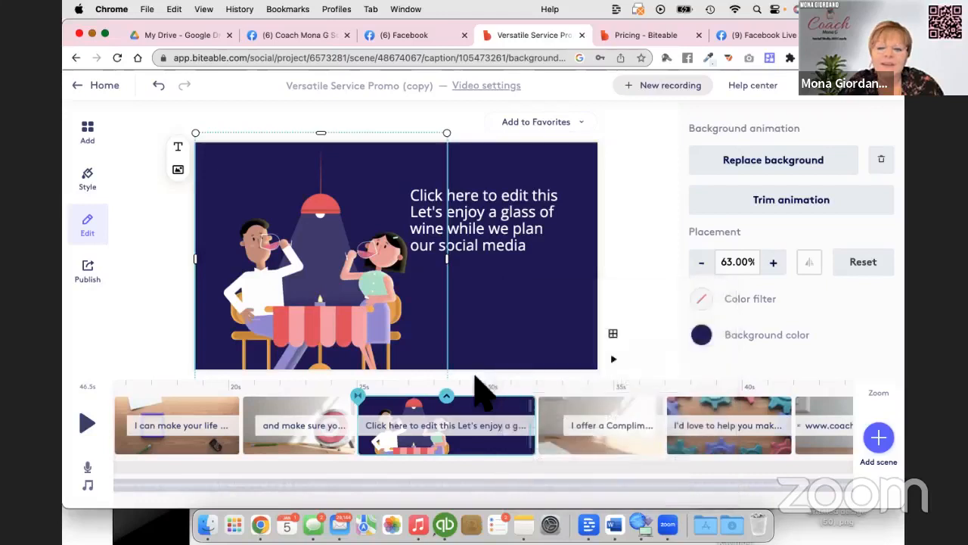
pyautogui.click(358, 396)
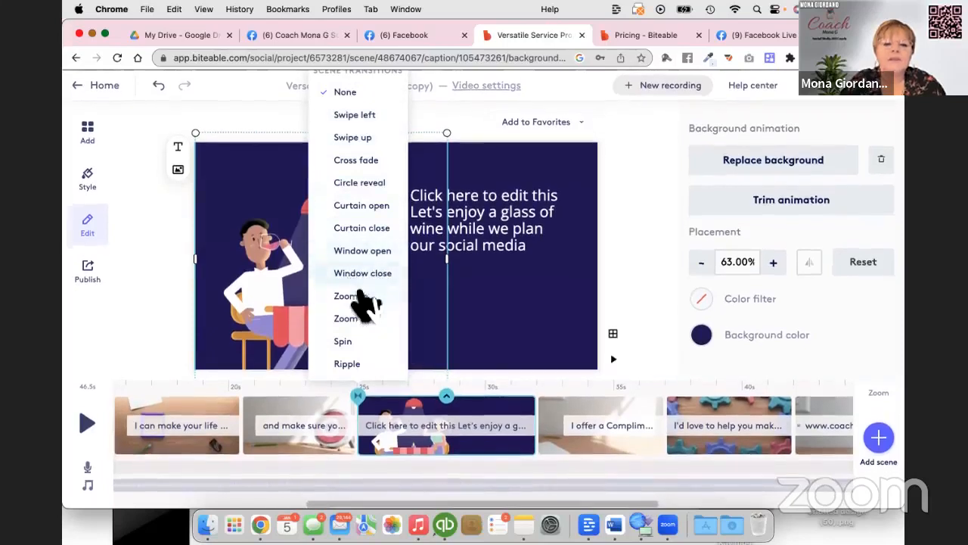
pyautogui.click(414, 412)
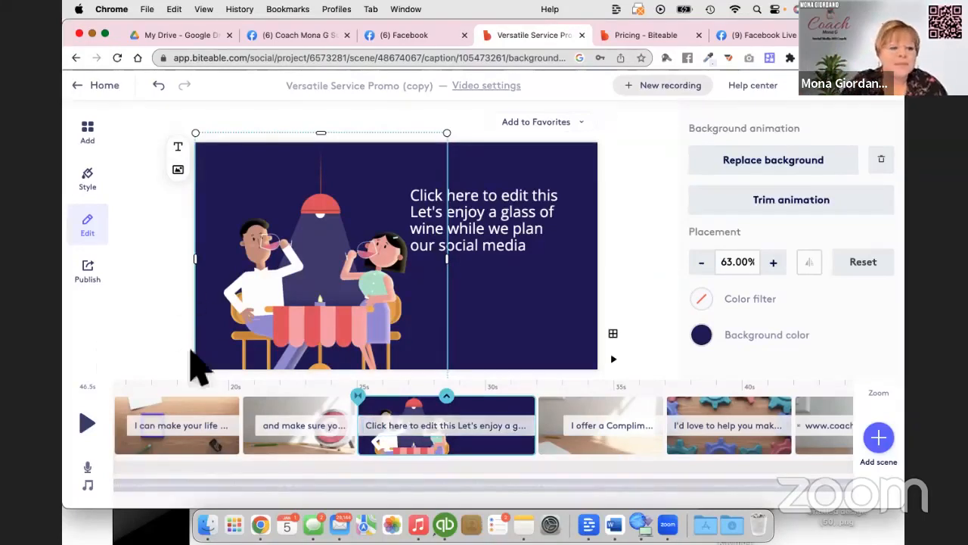
# Delete the dark purple scene of the couple at a table from the timeline.
pyautogui.click(447, 395)
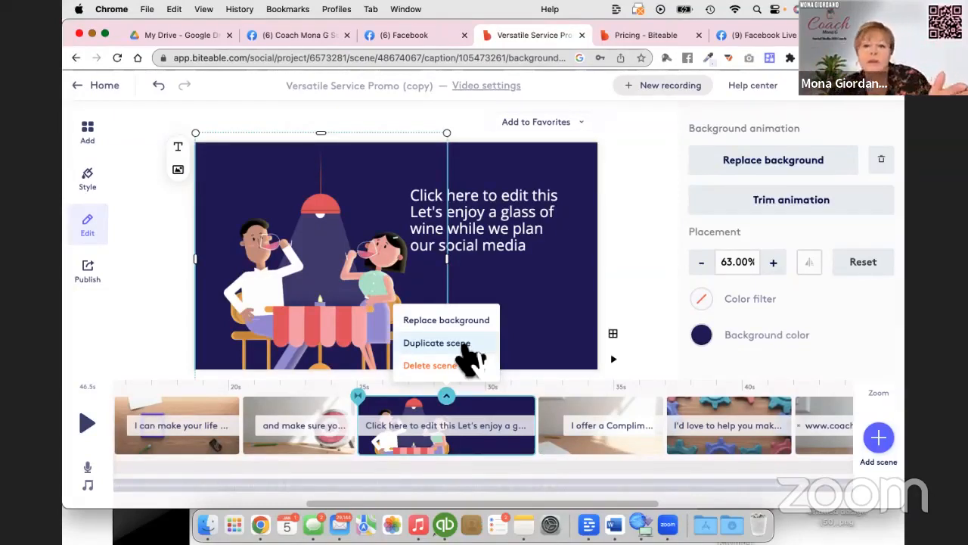
pyautogui.click(429, 365)
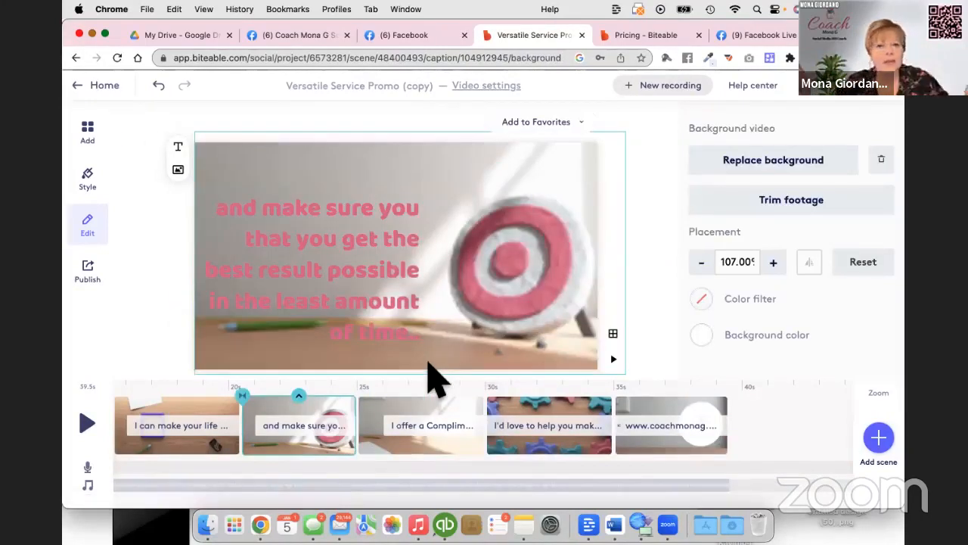